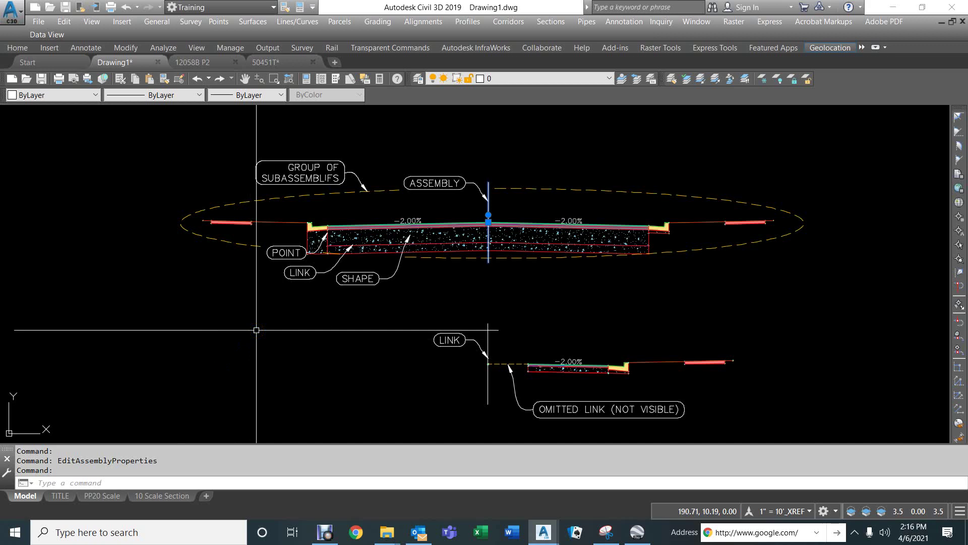
Select and inspect the left lane and sidewalk subassemblies in turn, clearing each selection
key("Escape")
key("Escape")
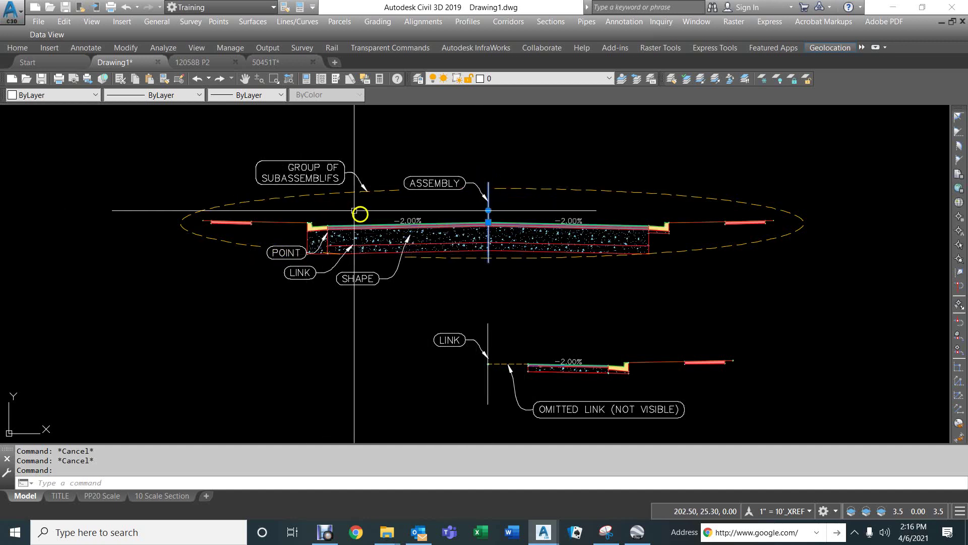
left_click(386, 234)
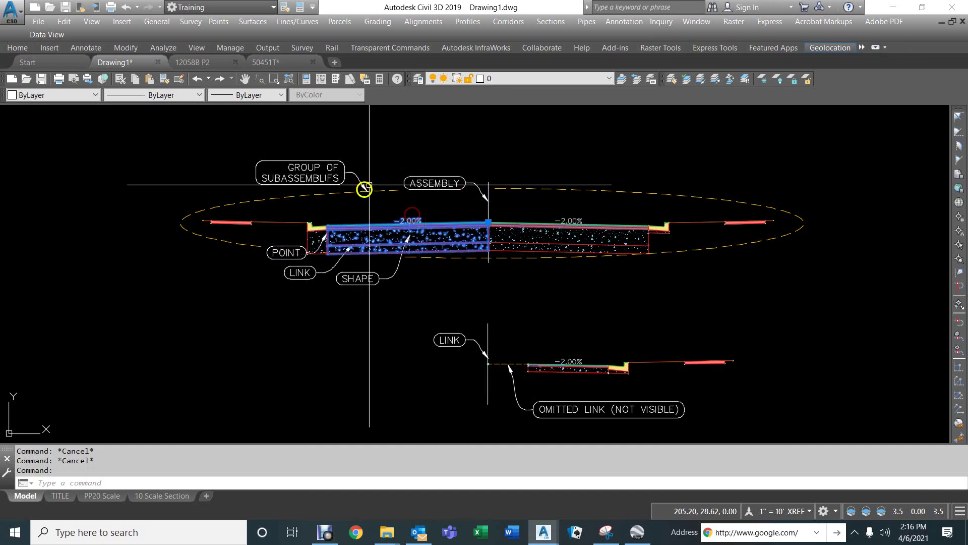
key("Escape")
left_click(279, 216)
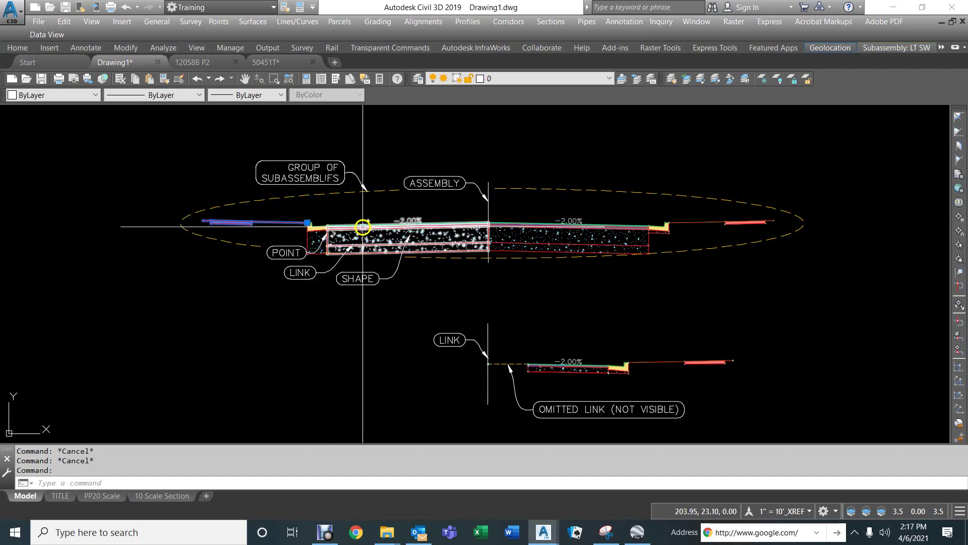
key("Escape")
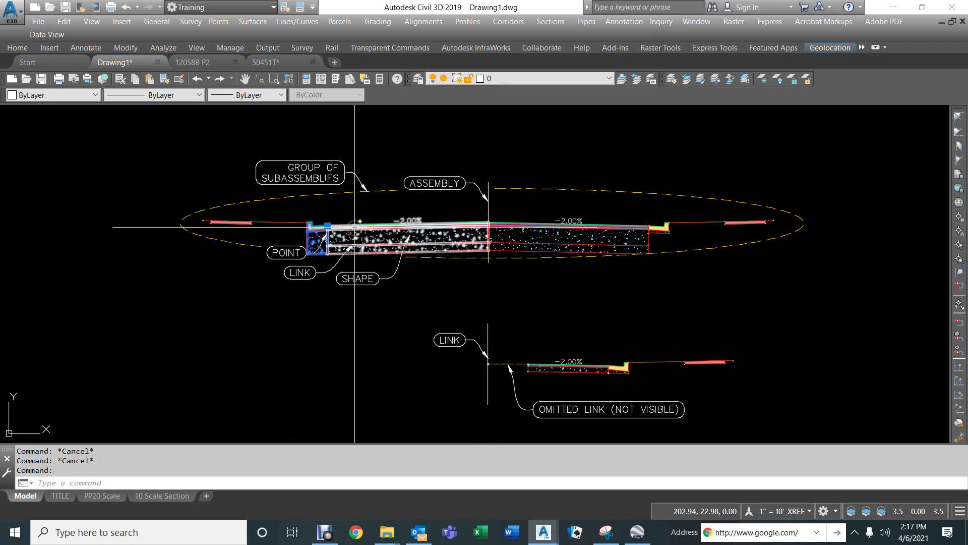
left_click(355, 227)
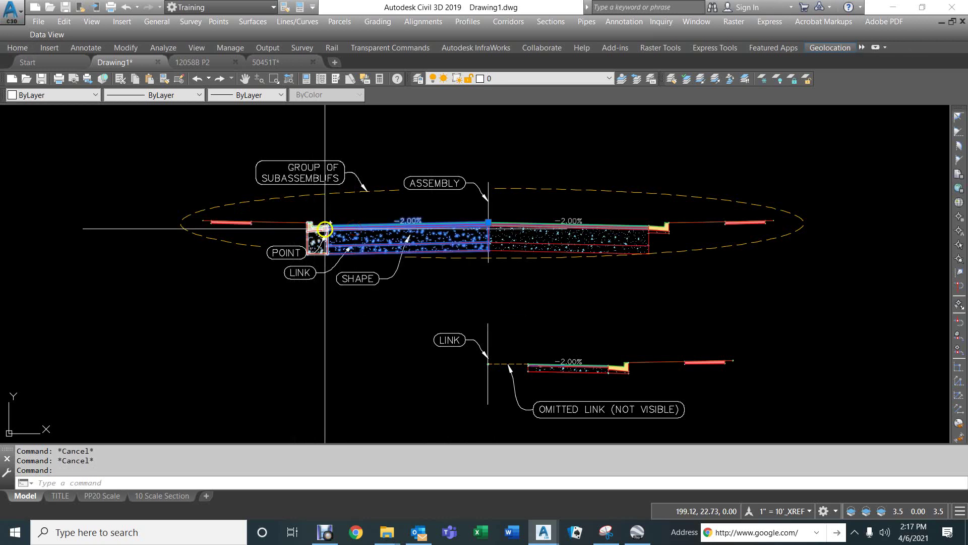
key("Escape")
left_click(286, 222)
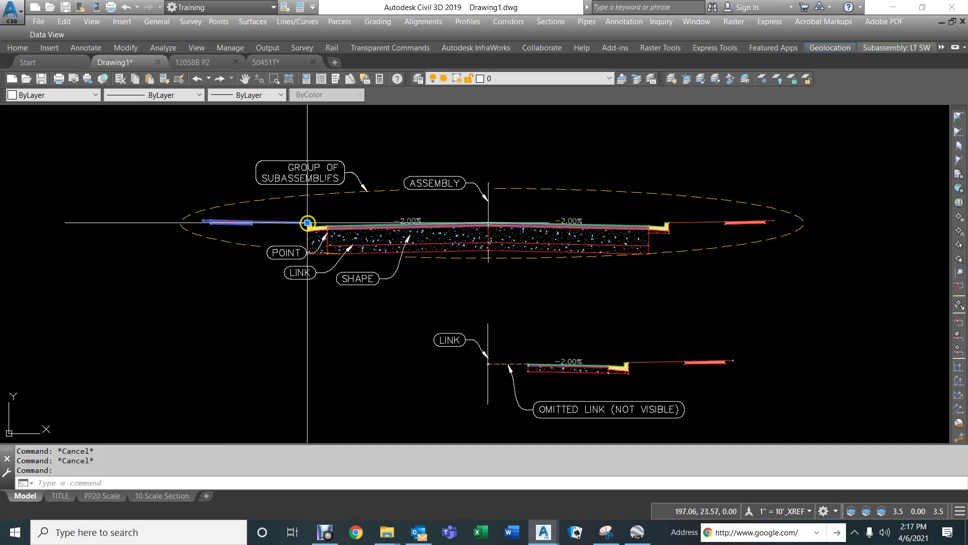
key("Escape")
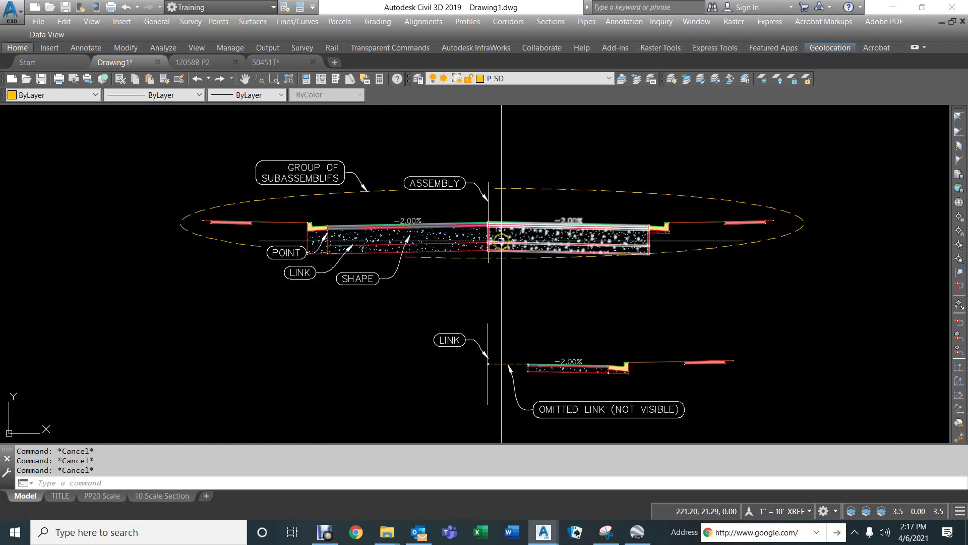
left_click(488, 239)
key("Escape")
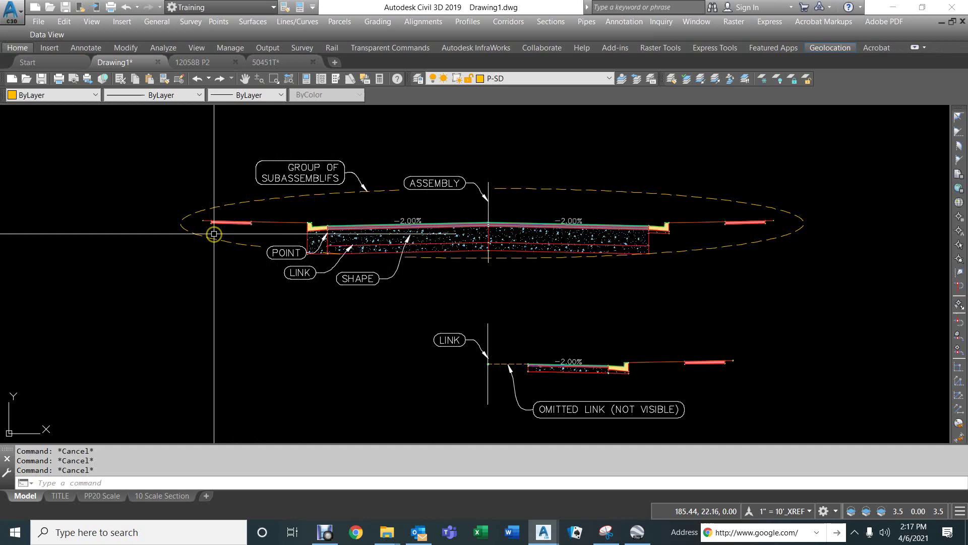
left_click(449, 235)
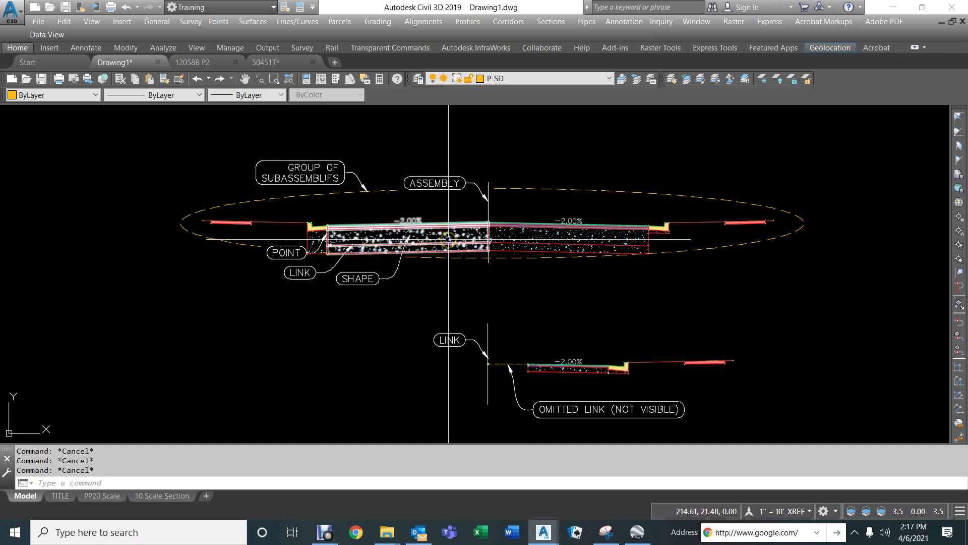
key("Escape")
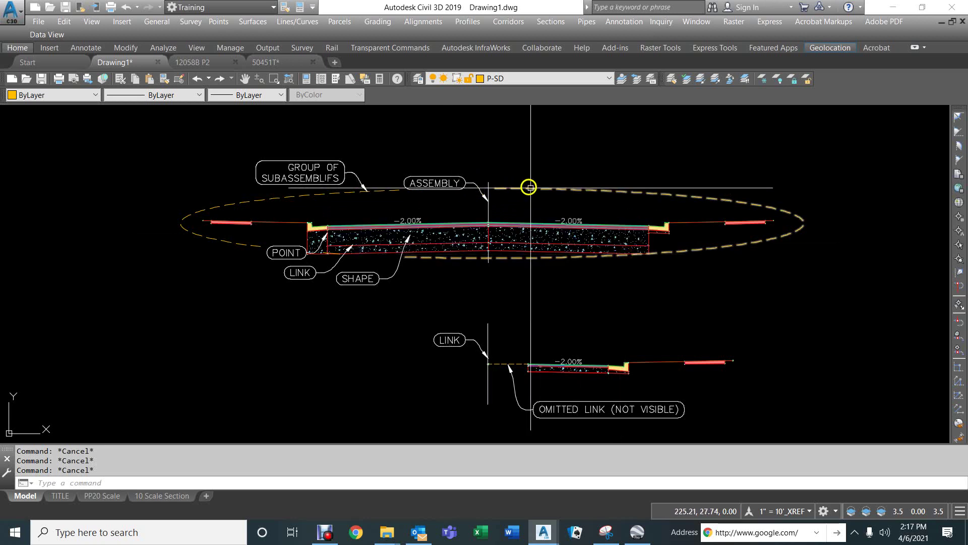
Open the FULL STREET Assembly Properties on the Construction tab
left_click(487, 188)
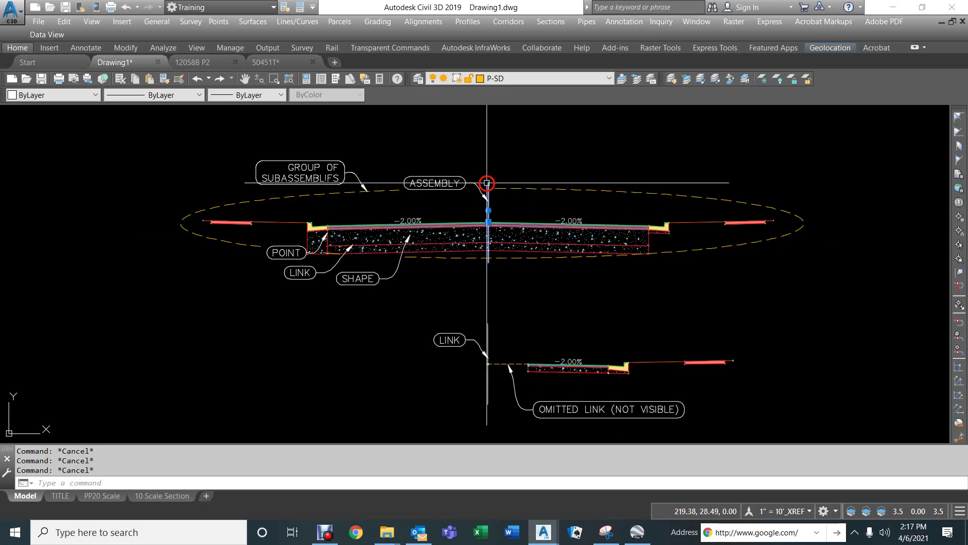
right_click(430, 137)
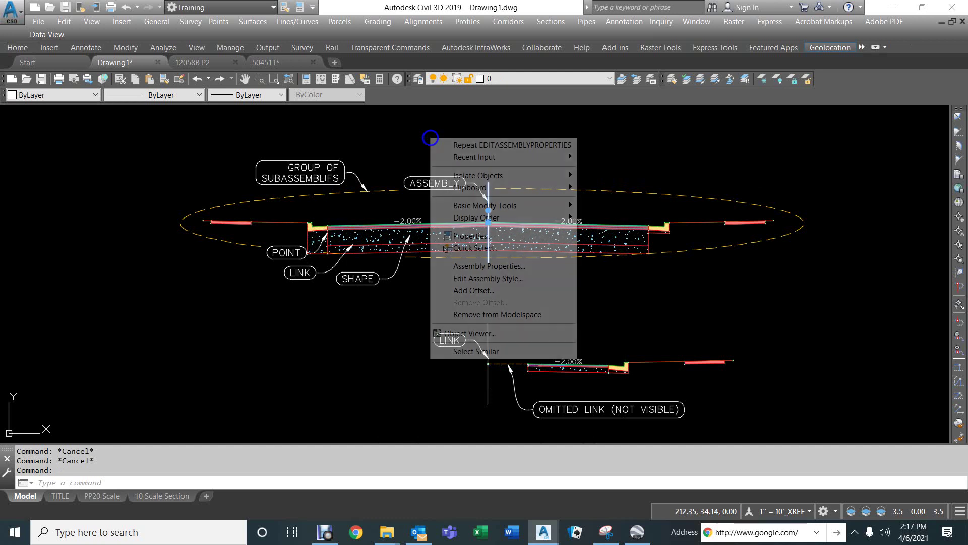
left_click(472, 264)
left_click(527, 64)
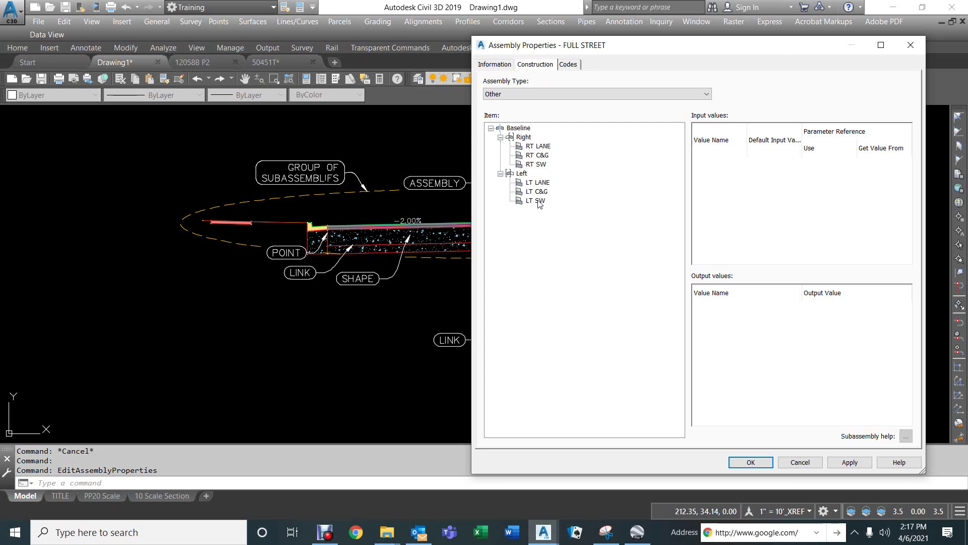
left_click(799, 460)
key("Escape")
key("Escape")
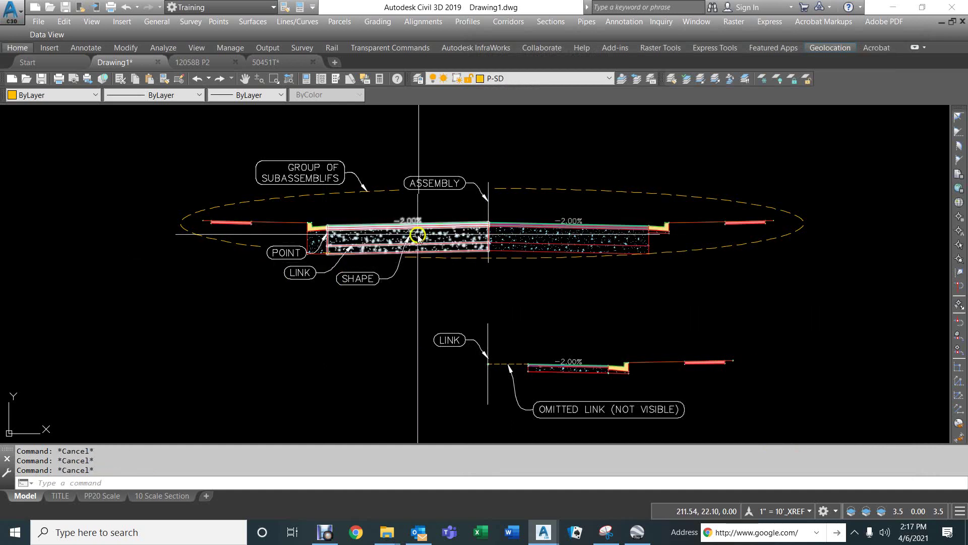
left_click(455, 235)
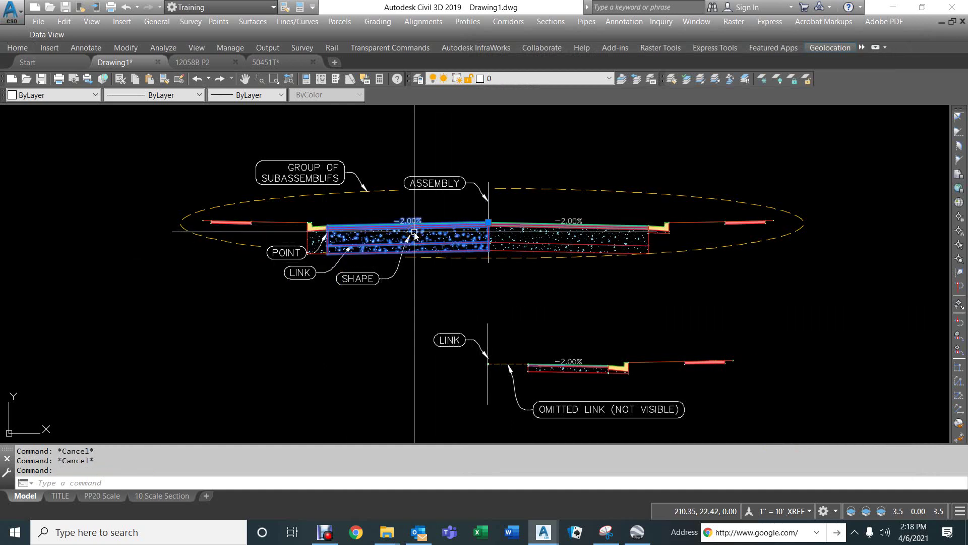
mouse_move(414, 233)
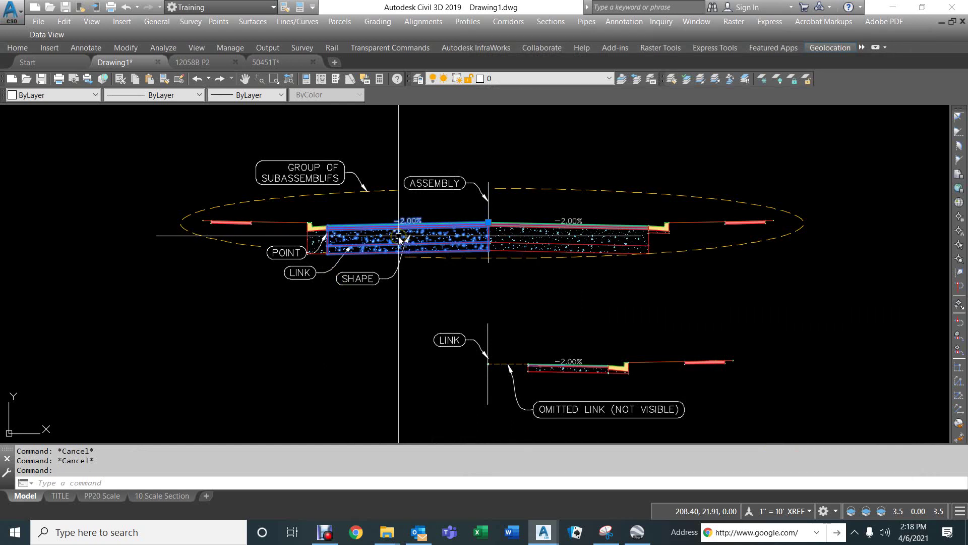
right_click(398, 238)
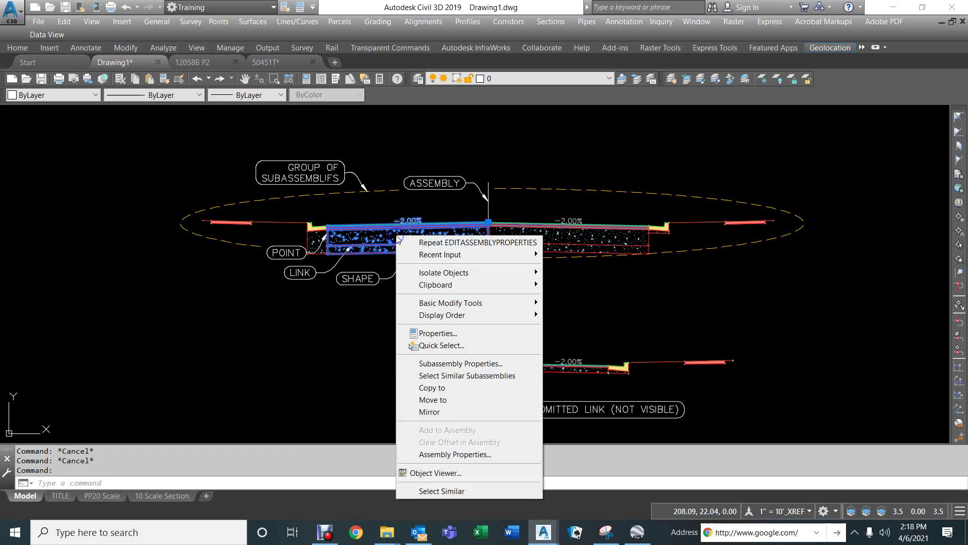
left_click(444, 363)
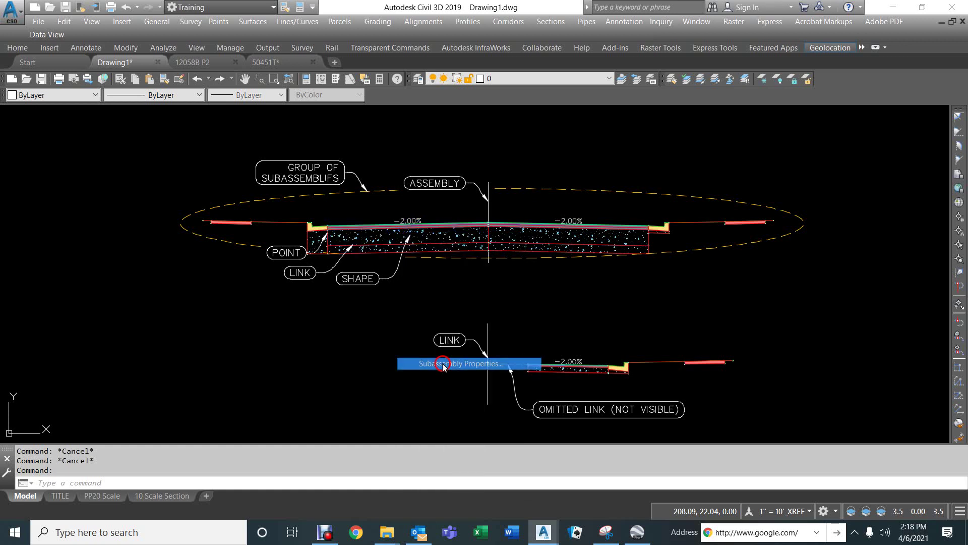
left_click(600, 55)
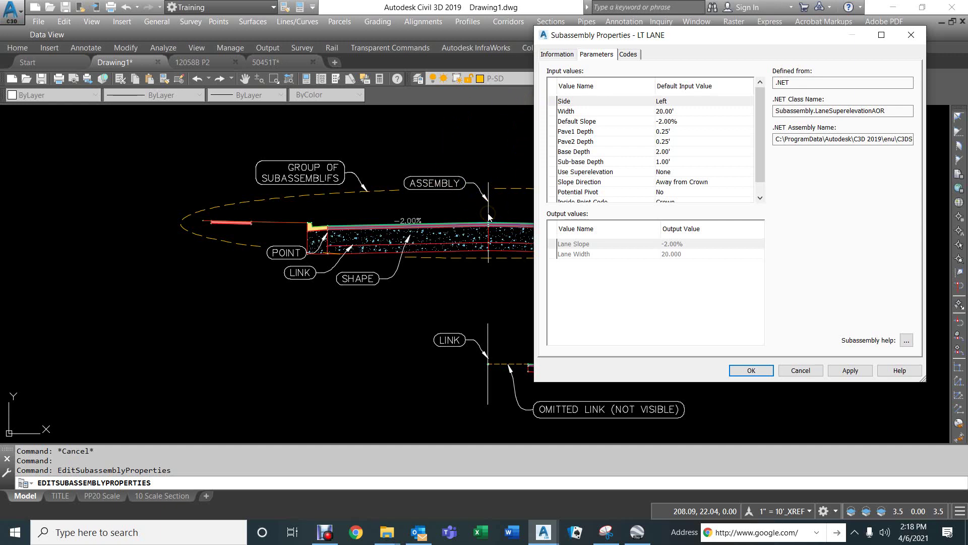
left_click(629, 55)
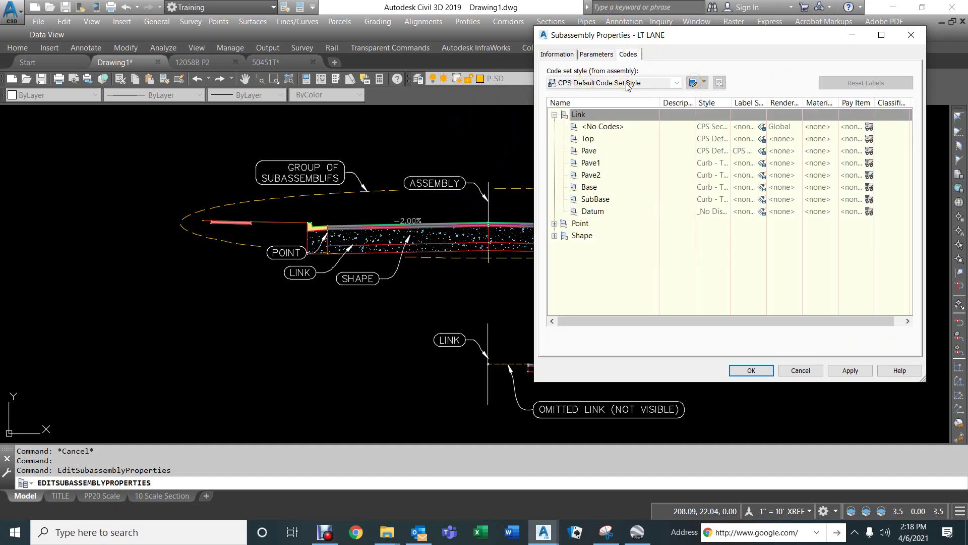
left_click(859, 178)
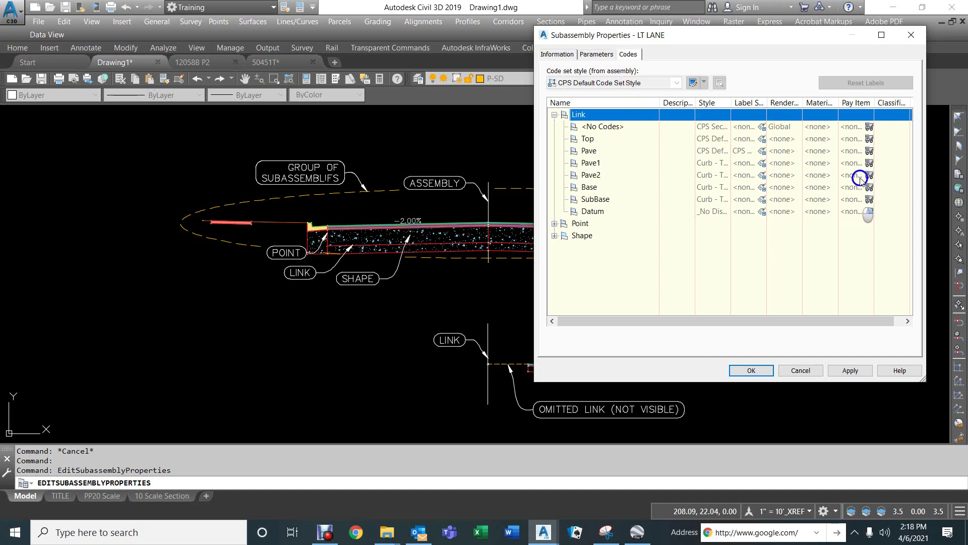
left_click(755, 129)
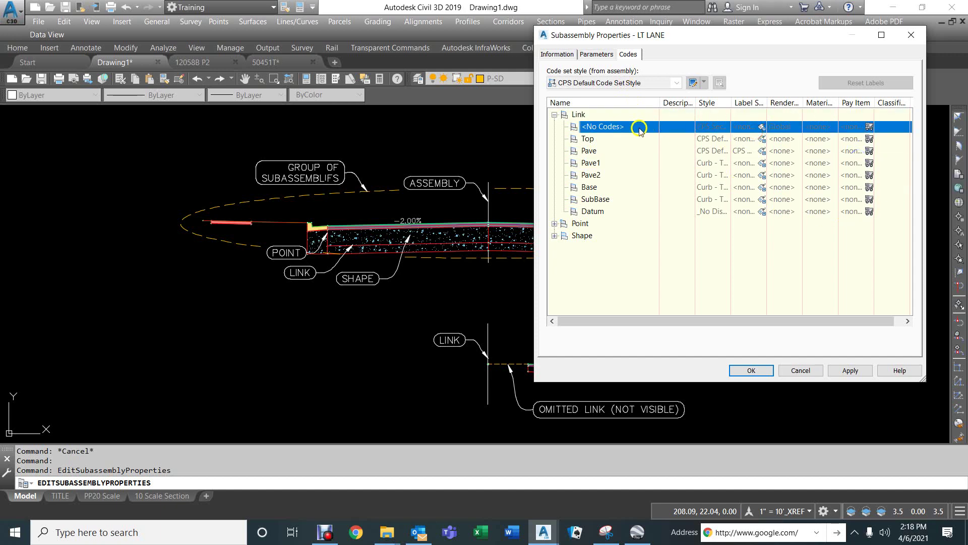
left_click(619, 130)
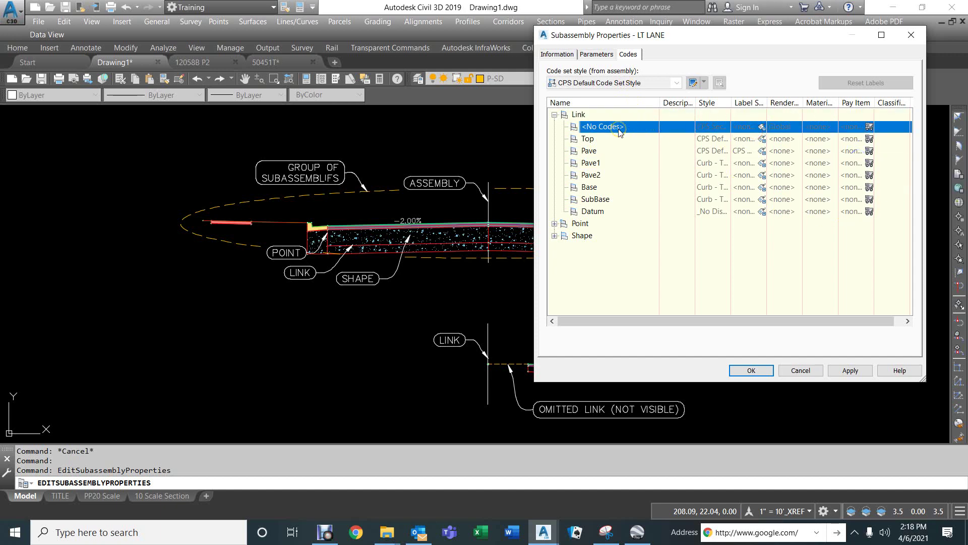
left_click(800, 370)
Reopen the FULL STREET Assembly Properties and close them without changes
key("Escape")
key("Escape")
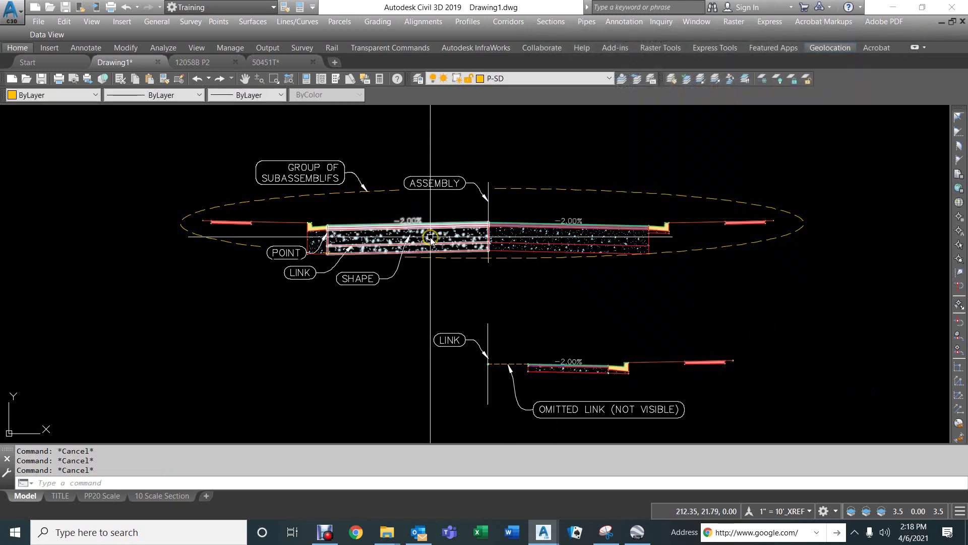
mouse_move(430, 238)
scroll(430, 238, "up", 2)
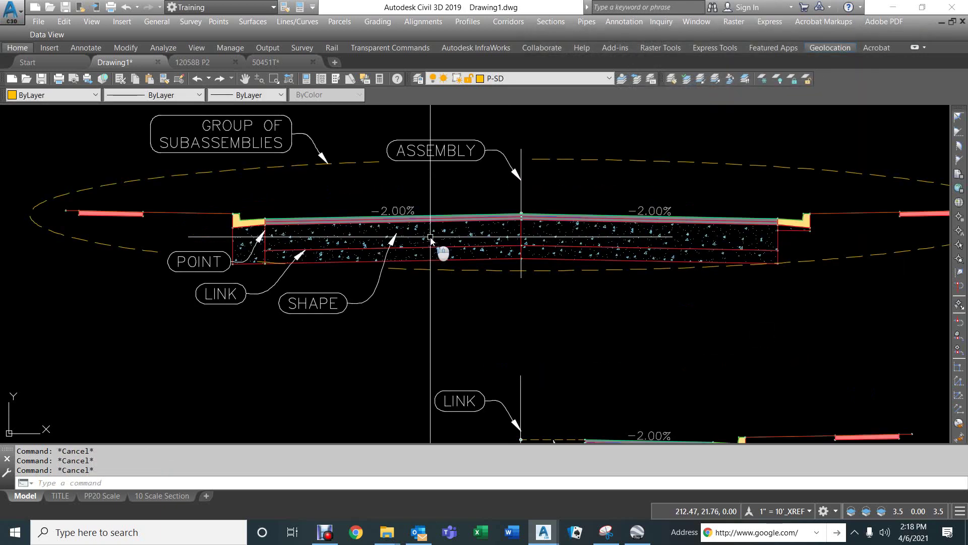
left_click(521, 151)
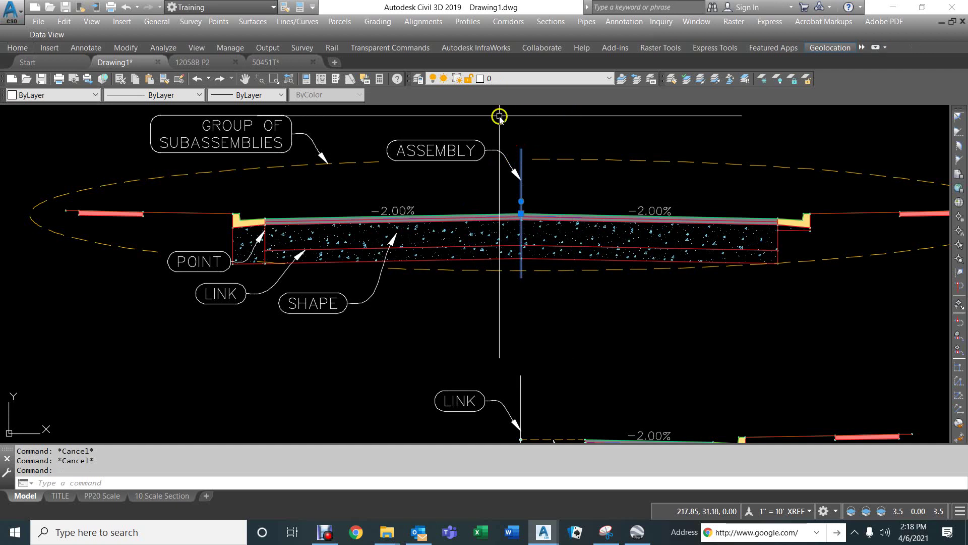
right_click(473, 115)
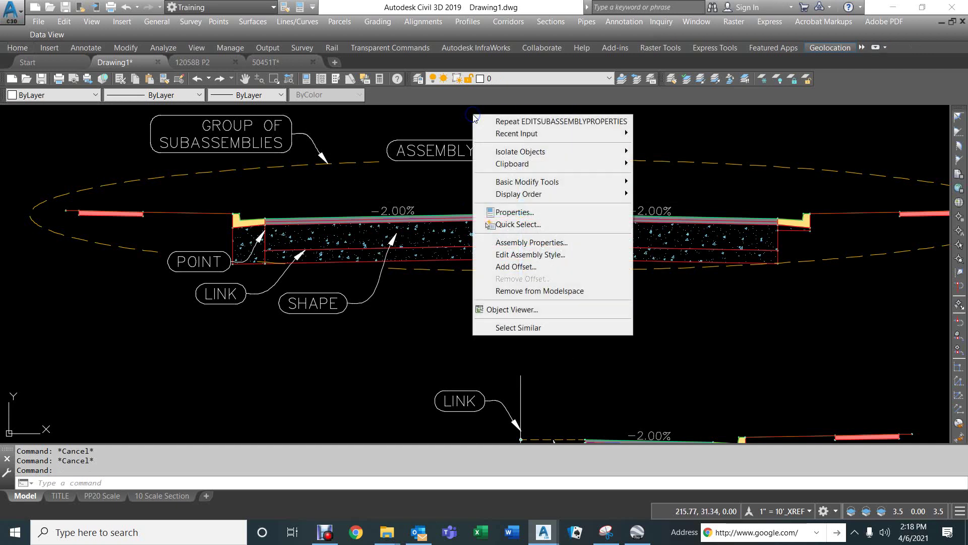
left_click(522, 244)
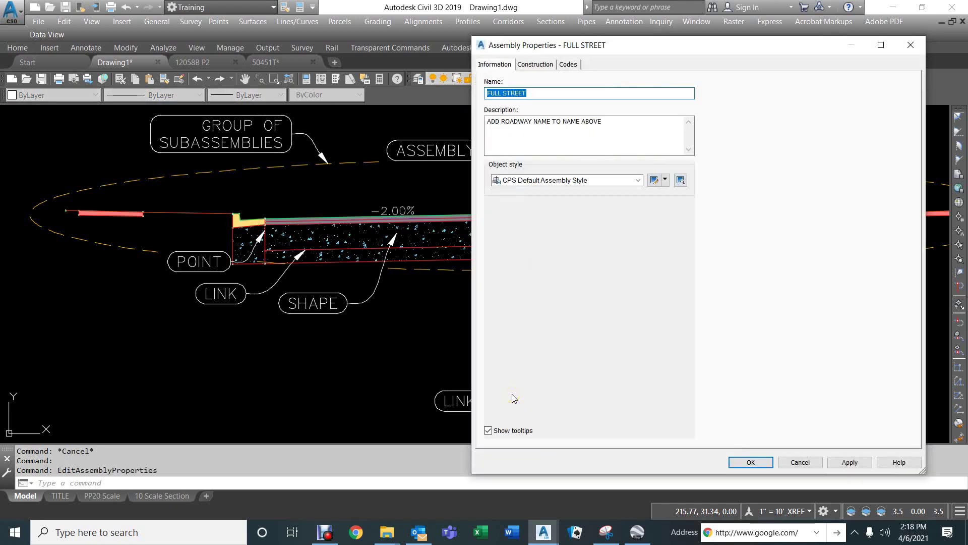
left_click(806, 465)
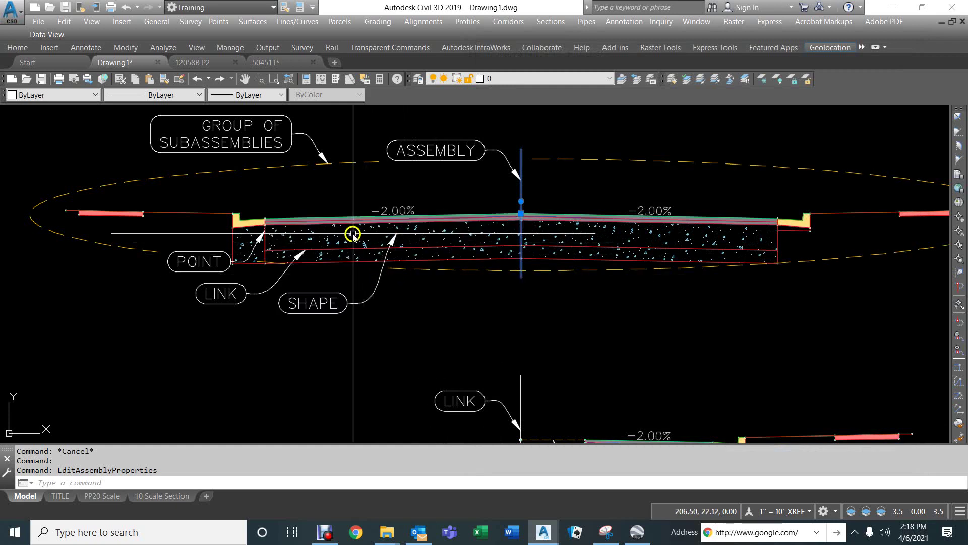
mouse_move(350, 234)
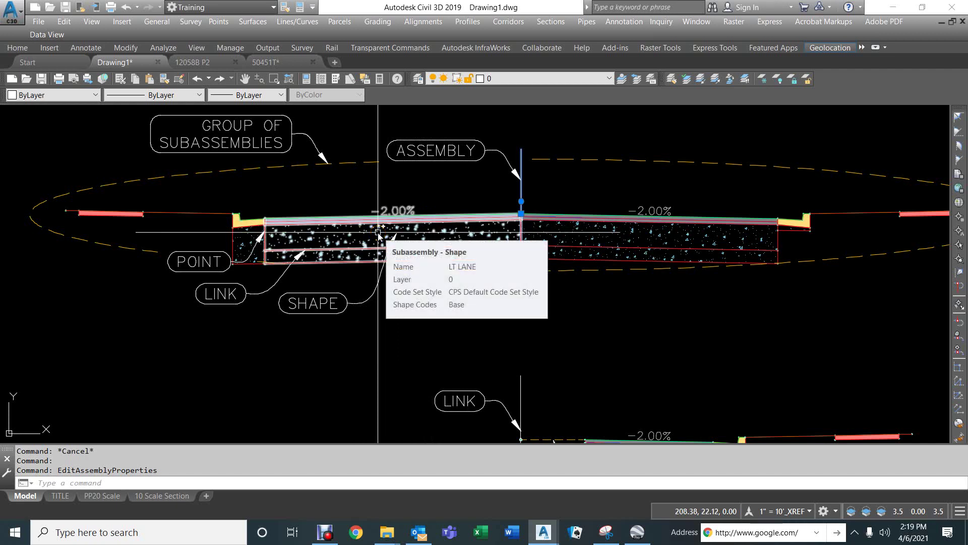
Open FULL STREET properties, review RT LANE's input values, then show its link codes
right_click(516, 126)
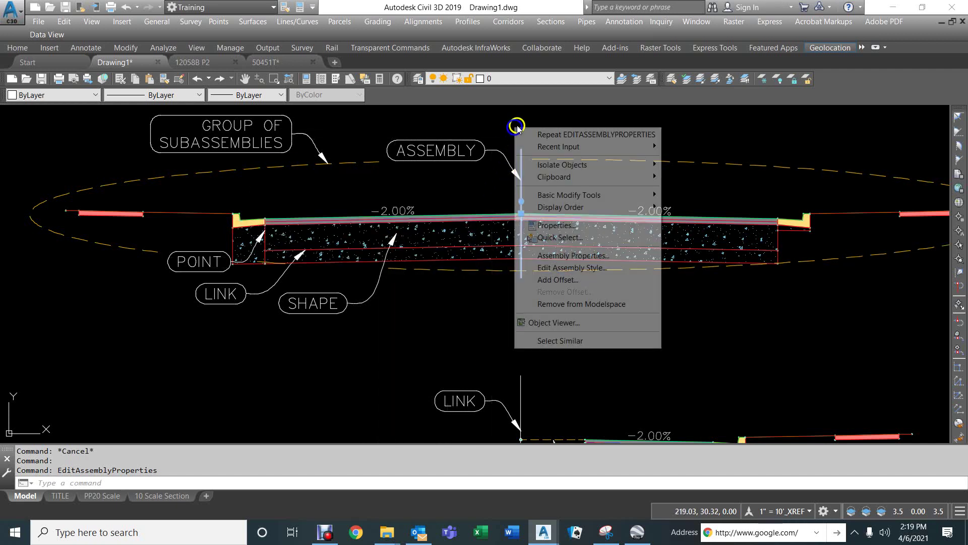
left_click(554, 256)
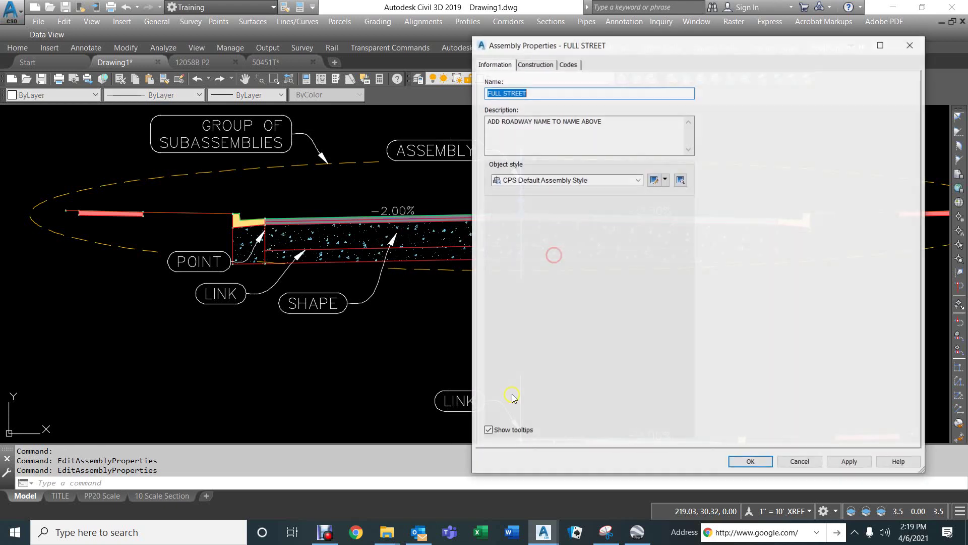
left_click(542, 66)
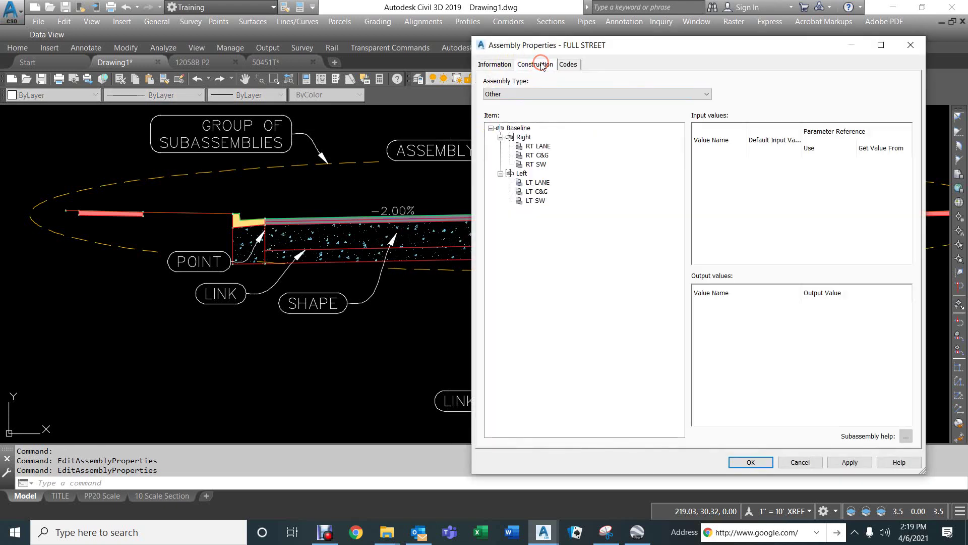
left_click(534, 146)
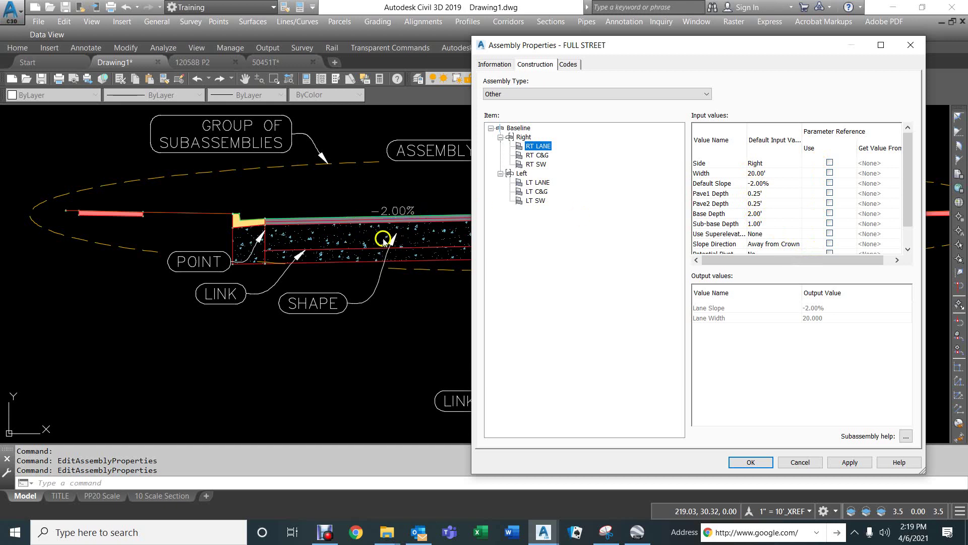
left_click(569, 65)
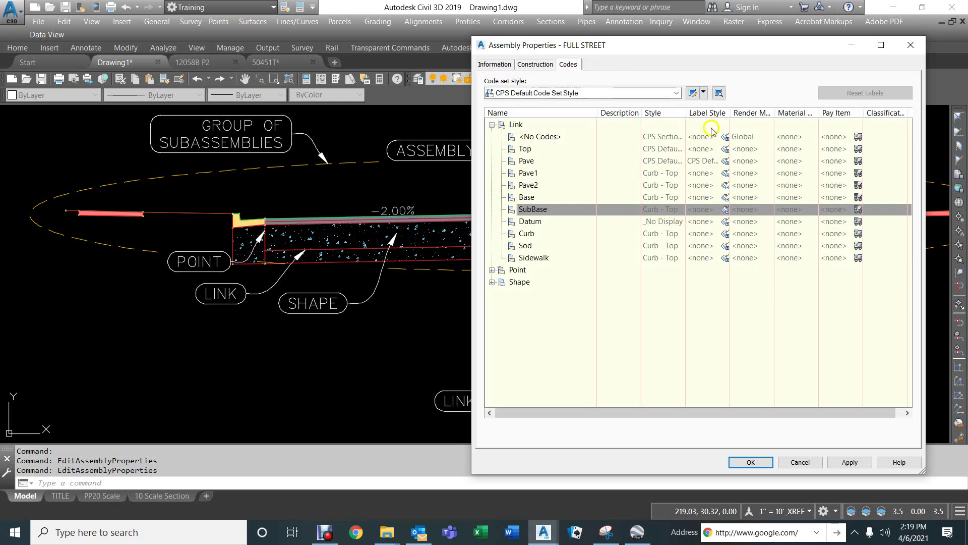
Open the CPS Default Code Set Style editor, expand Link, and select the Top code
left_click(692, 93)
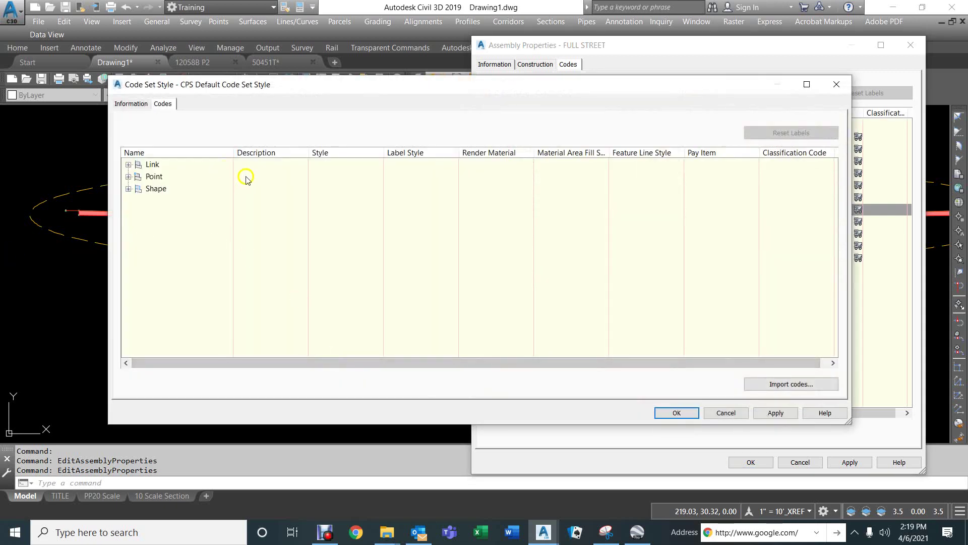
left_click_drag(317, 83, 319, 159)
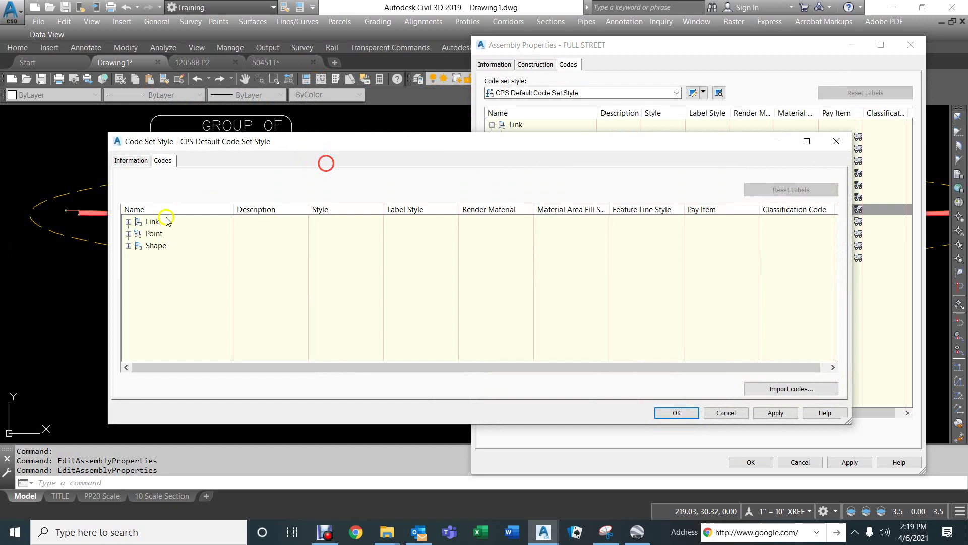
left_click(128, 222)
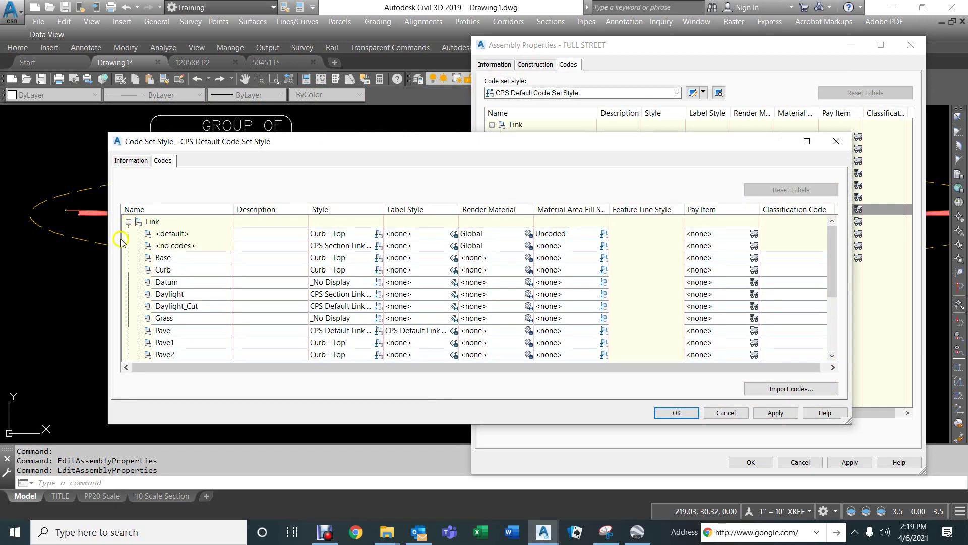
left_click_drag(107, 241, 305, 241)
left_click(324, 222)
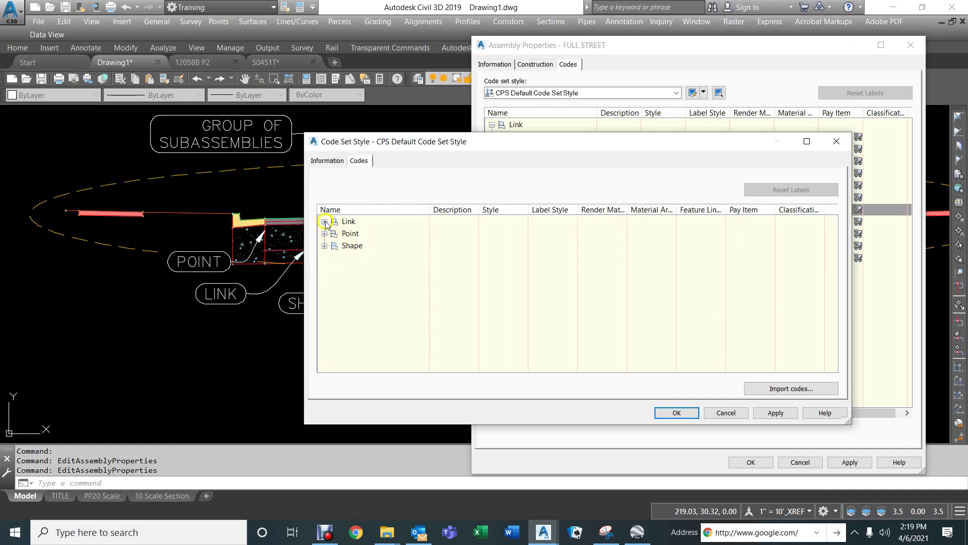
left_click(325, 222)
left_click(456, 254)
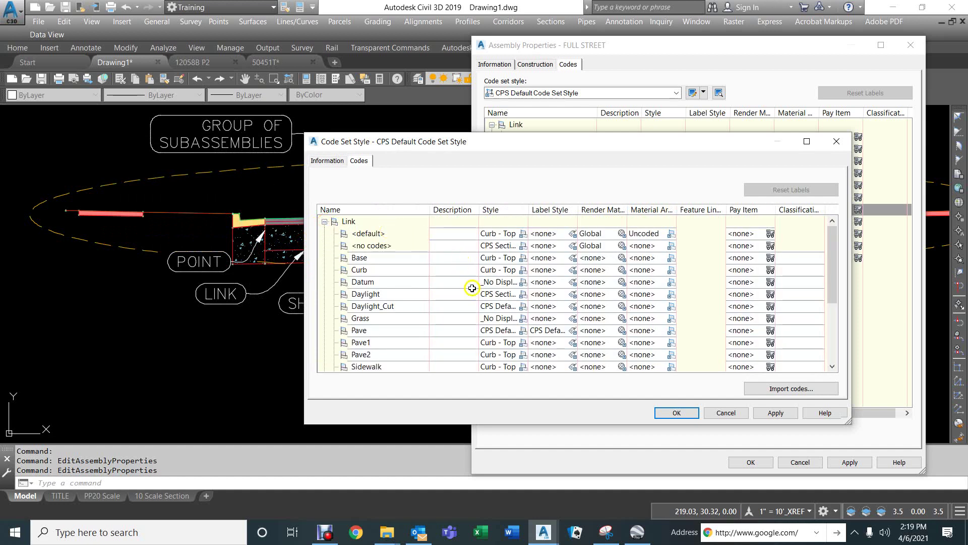
mouse_move(501, 141)
left_mouse_down()
mouse_move(644, 160)
mouse_move(625, 152)
mouse_move(627, 179)
mouse_move(624, 153)
left_mouse_up()
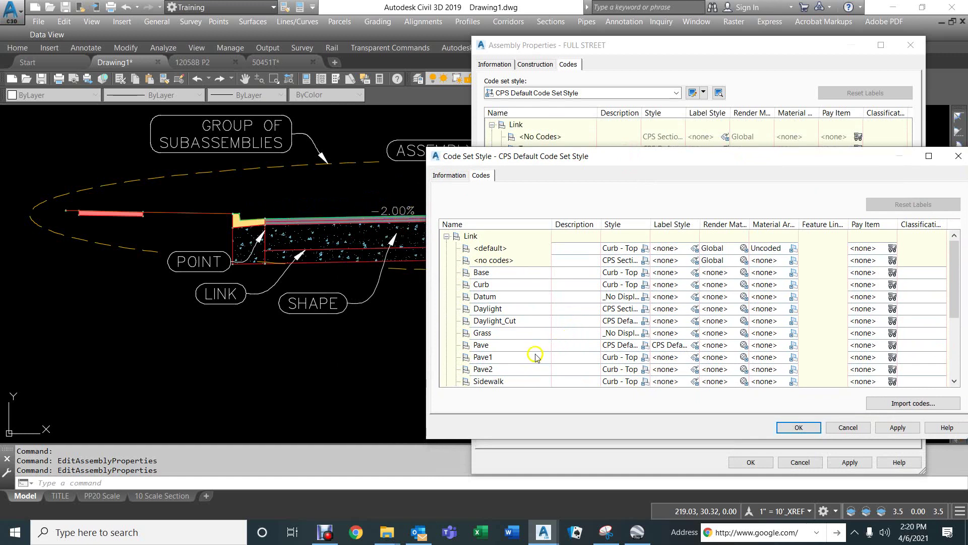
scroll(535, 360, "down", 3)
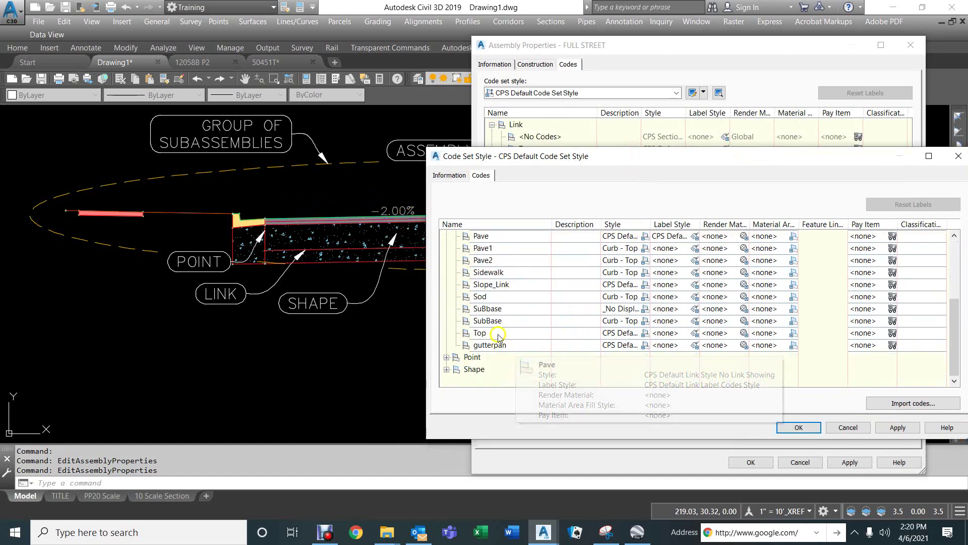
left_click(496, 333)
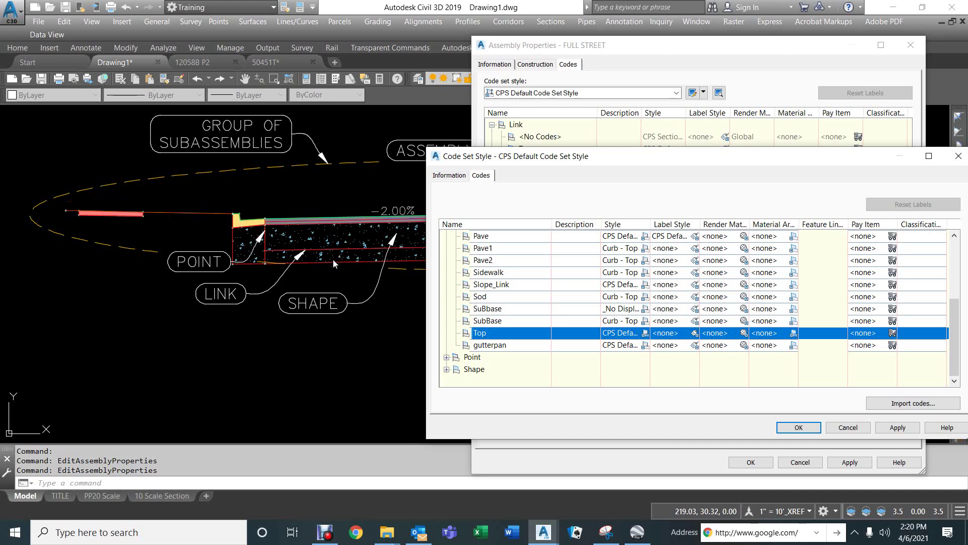
Give the Top link code CPS Default Link Label Codes Style and apply it
left_click(694, 333)
left_click(146, 122)
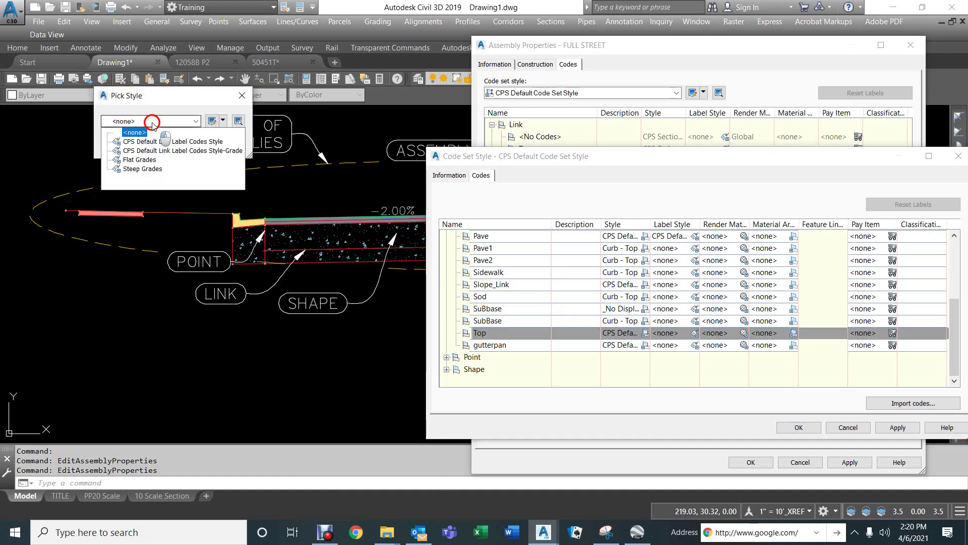
left_click(142, 141)
left_click(134, 143)
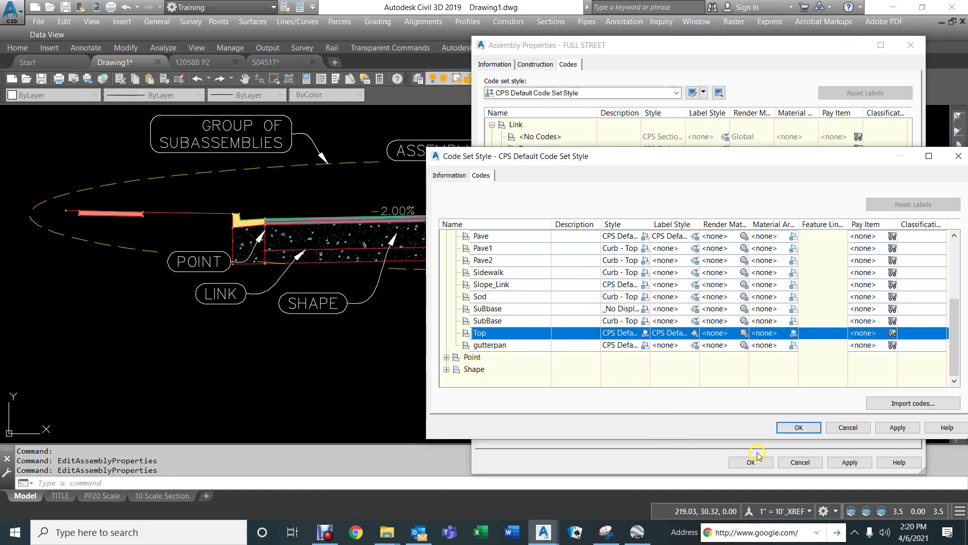
left_click(799, 428)
left_click(848, 461)
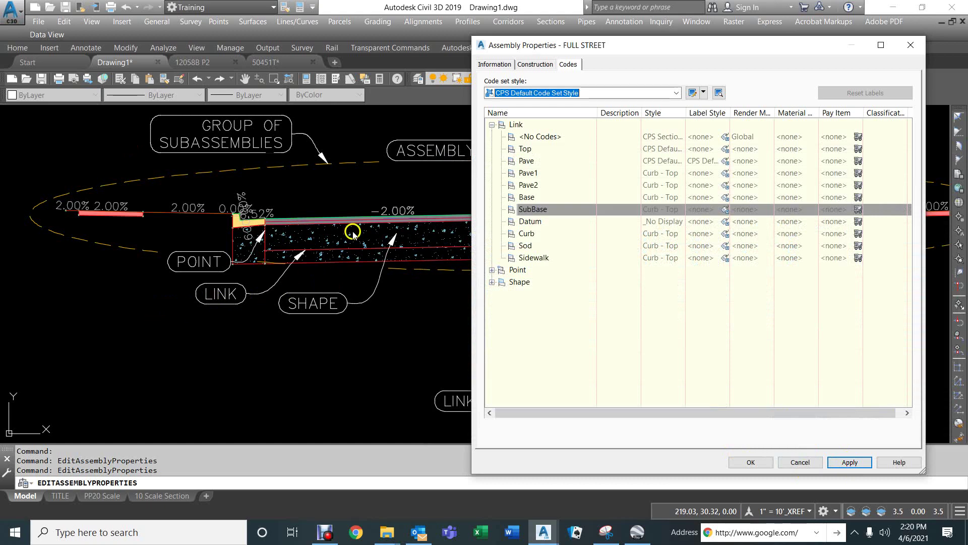
Reopen the code set style editor, widen the Label Style column, and select Top
left_click(692, 93)
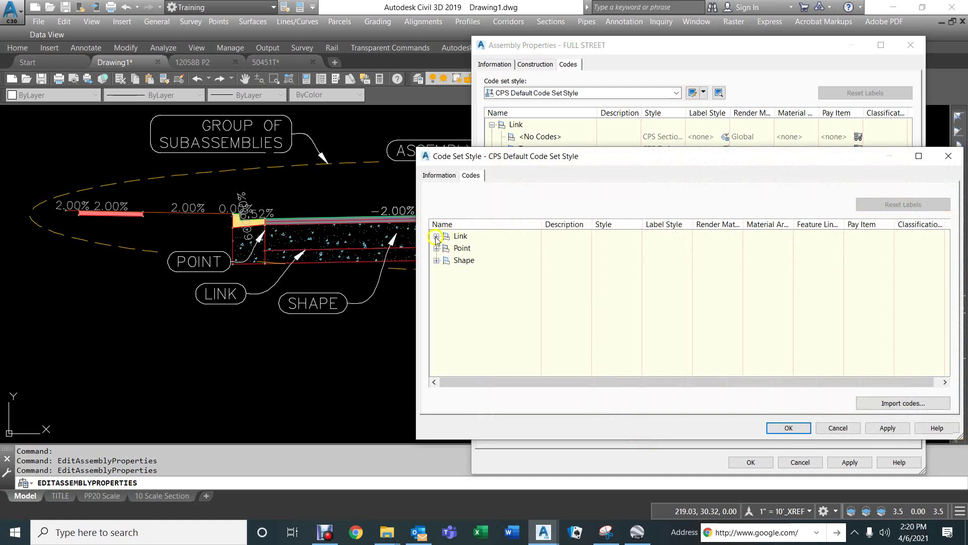
left_click(437, 236)
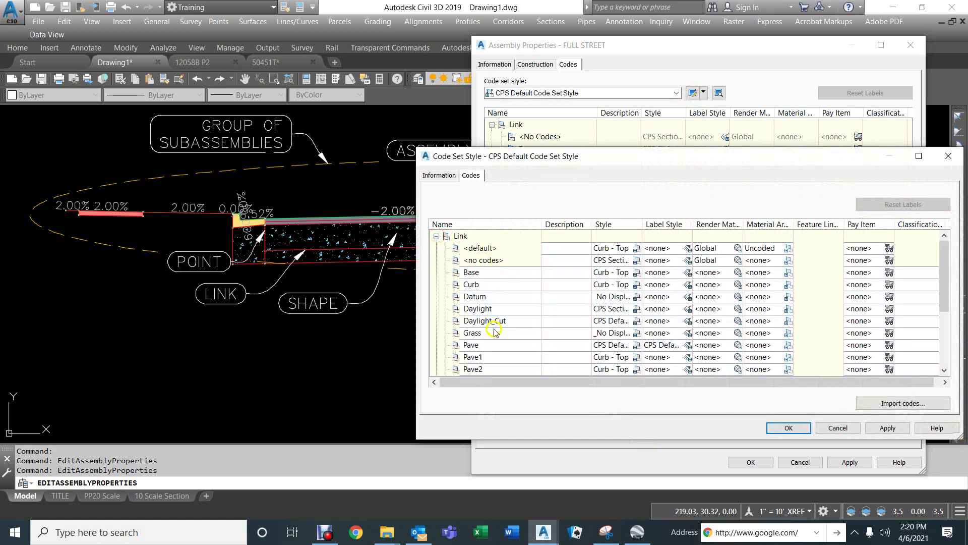
left_click(477, 346)
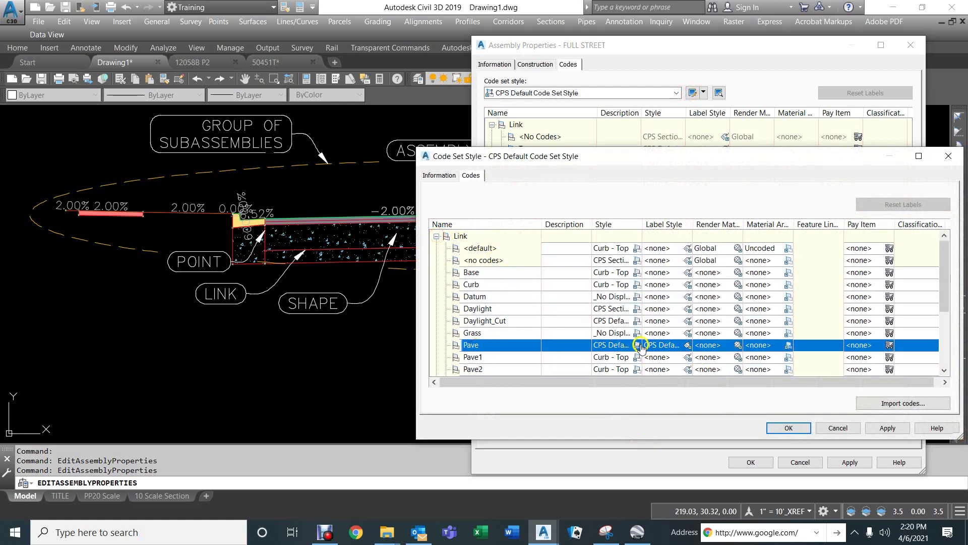
scroll(646, 344, "down", 3)
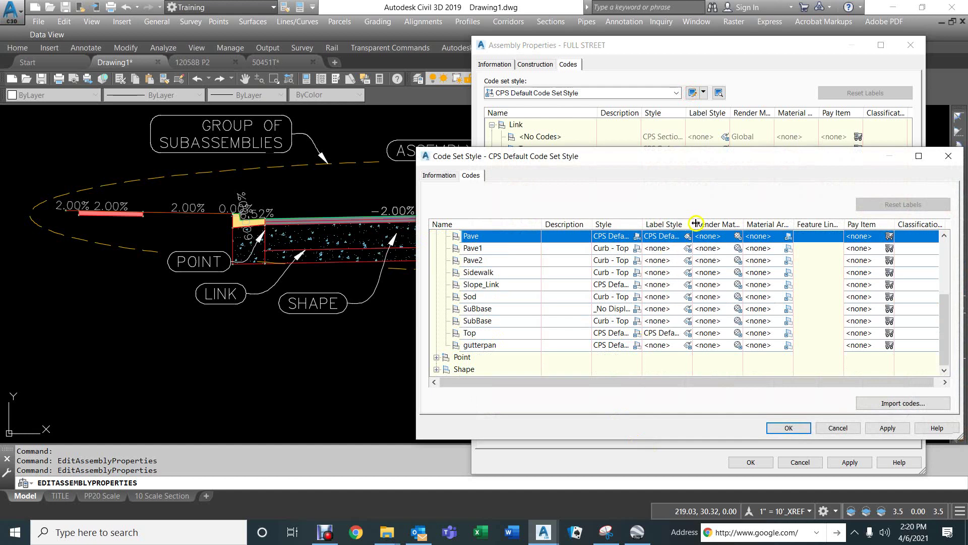
left_click_drag(696, 223, 759, 246)
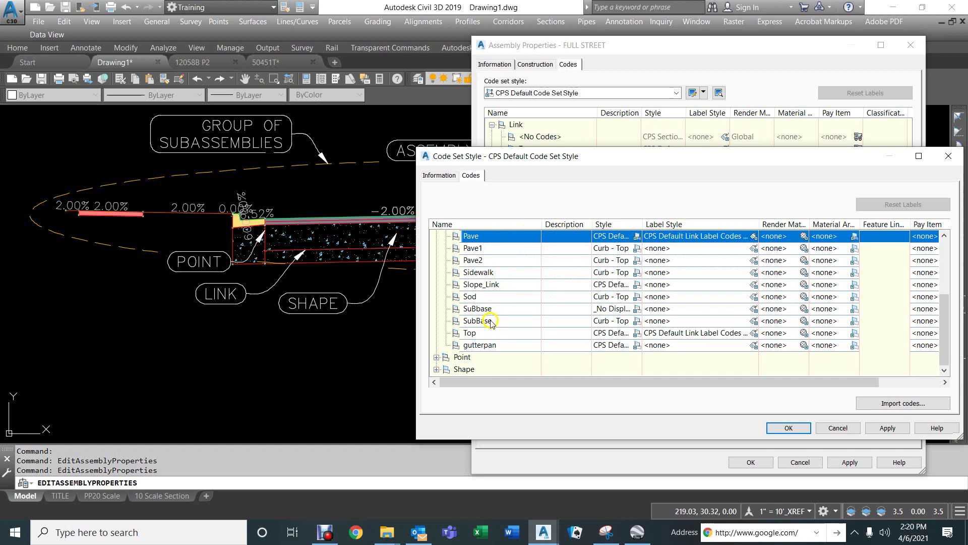
left_click(671, 335)
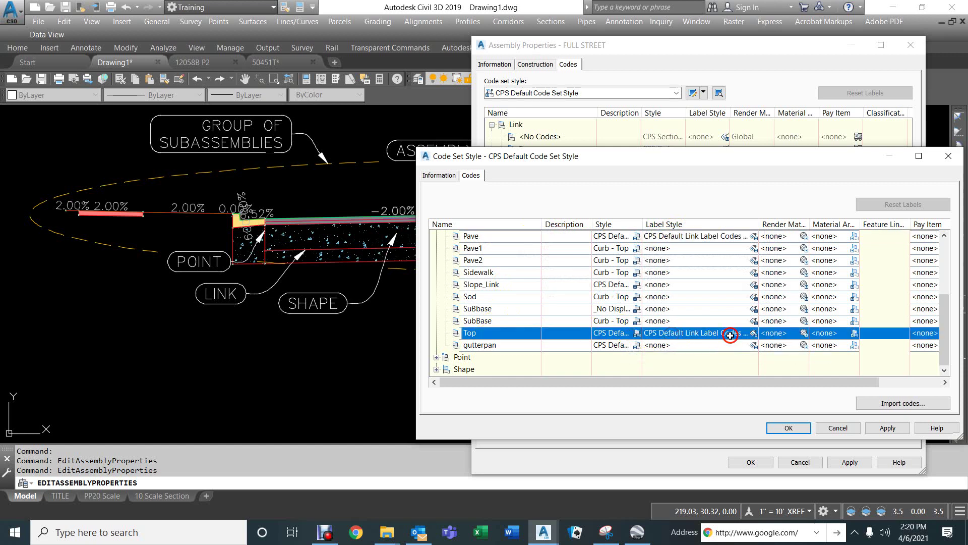
Set the Top link's label style to <none> and apply to the assembly
left_click(753, 333)
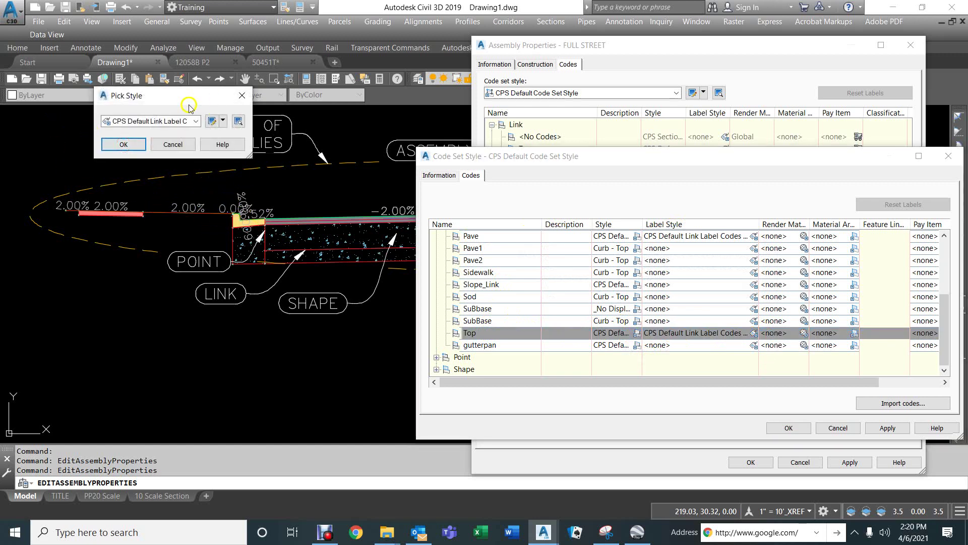
left_click(196, 121)
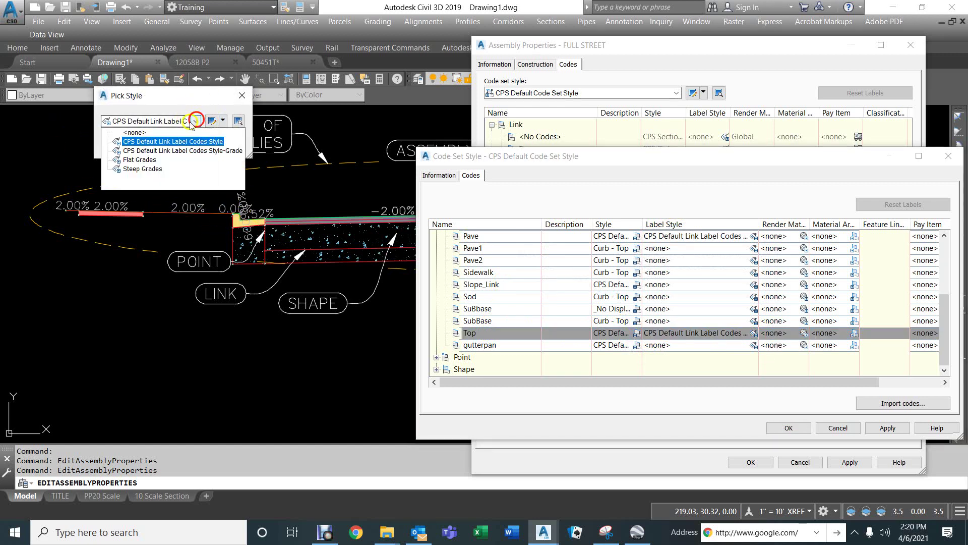
left_click(124, 133)
left_click(139, 145)
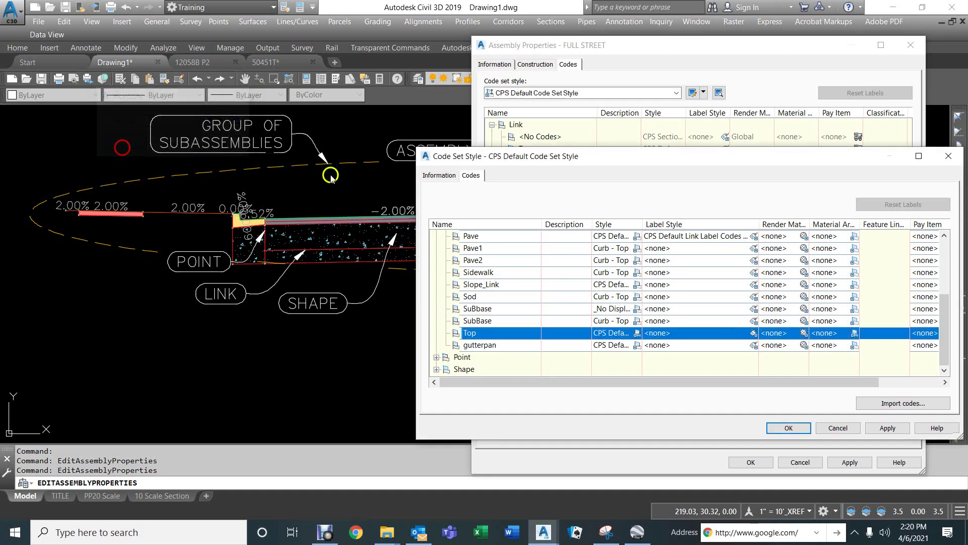
left_click(789, 428)
left_click(850, 462)
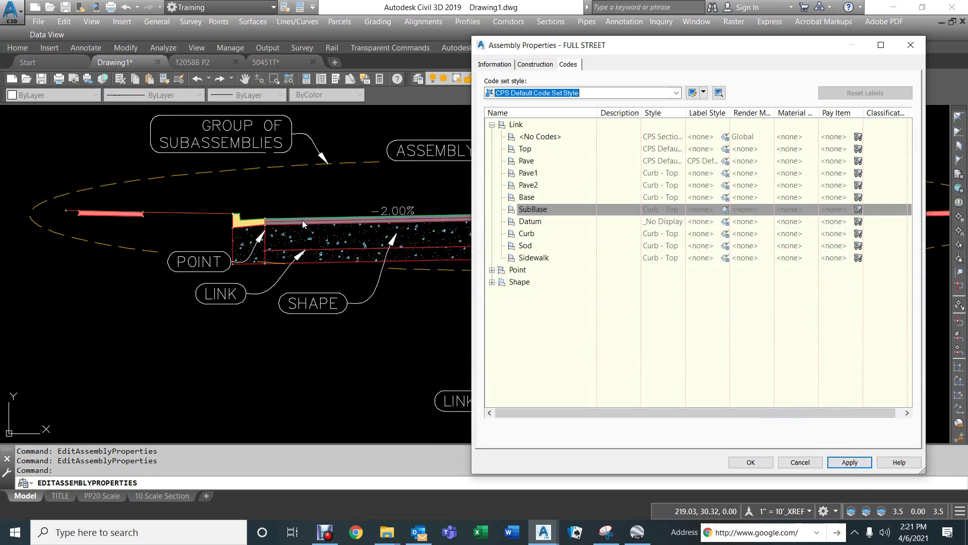
Reopen the code set style editor and select the Sidewalk link code
left_click(534, 258)
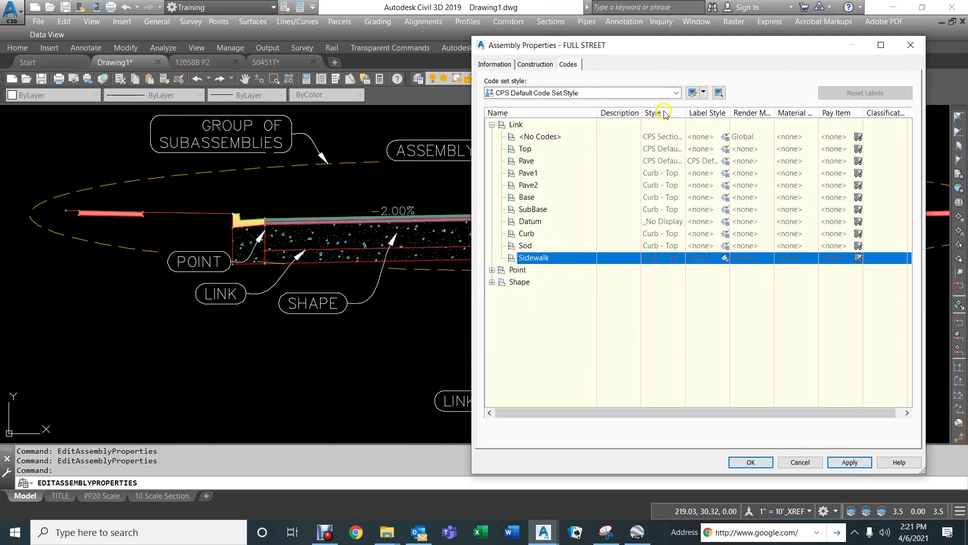
left_click(692, 93)
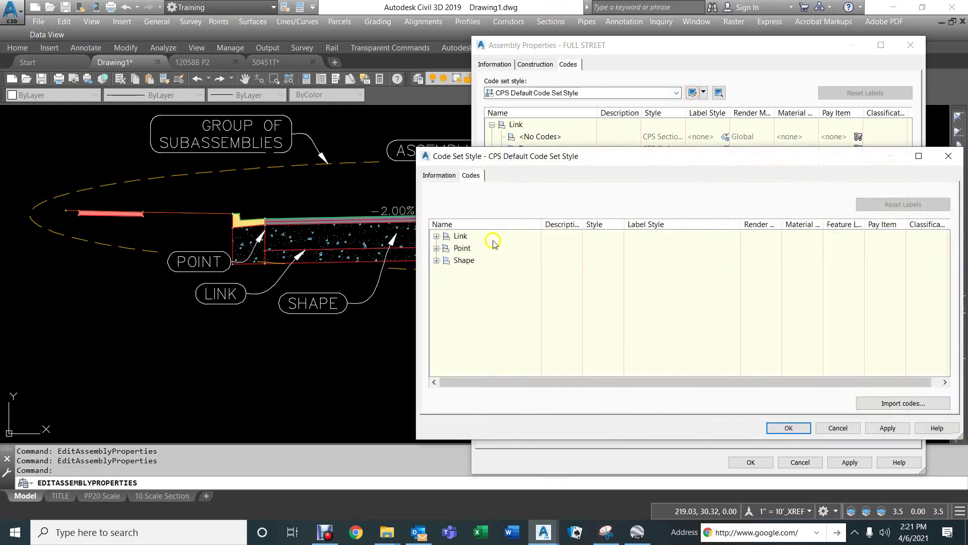
left_click(438, 237)
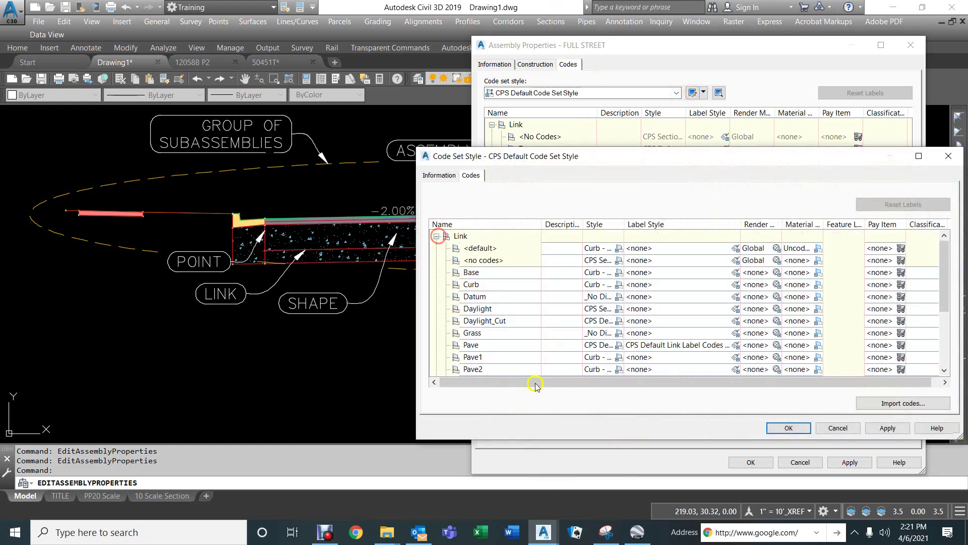
scroll(527, 343, "down", 5)
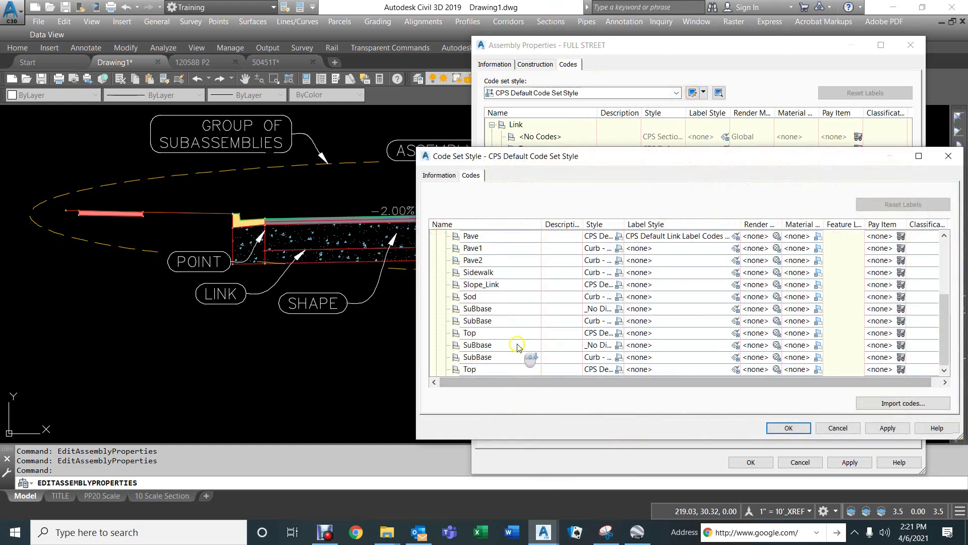
scroll(504, 325, "up", 1)
left_click(512, 308)
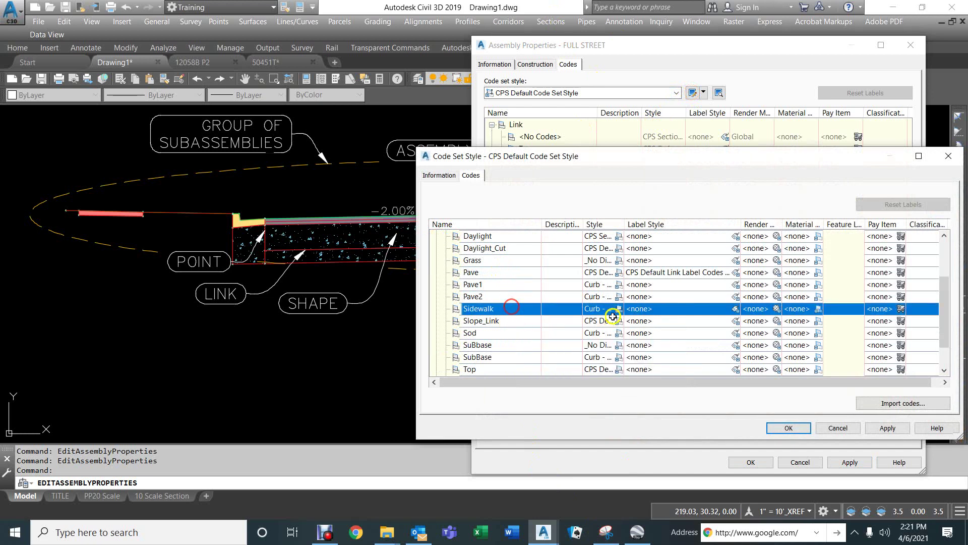
Give Sidewalk the CPS Default Link Label Codes Style and apply it
left_click(735, 309)
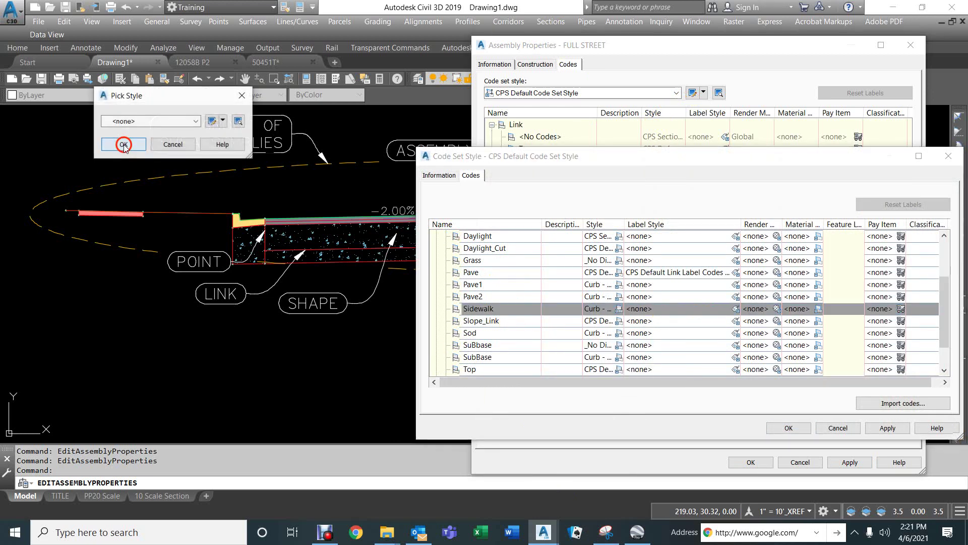
left_click(132, 118)
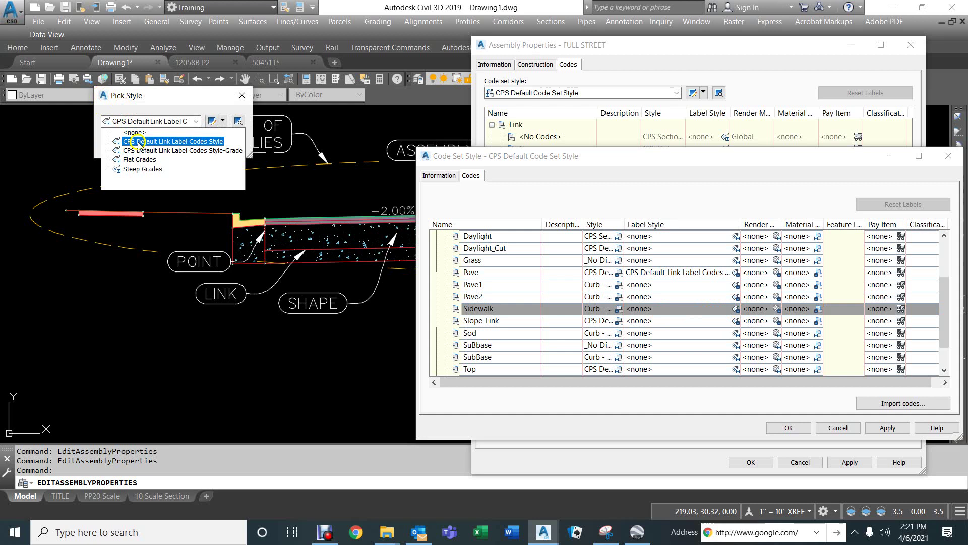
left_click(141, 141)
left_click(132, 142)
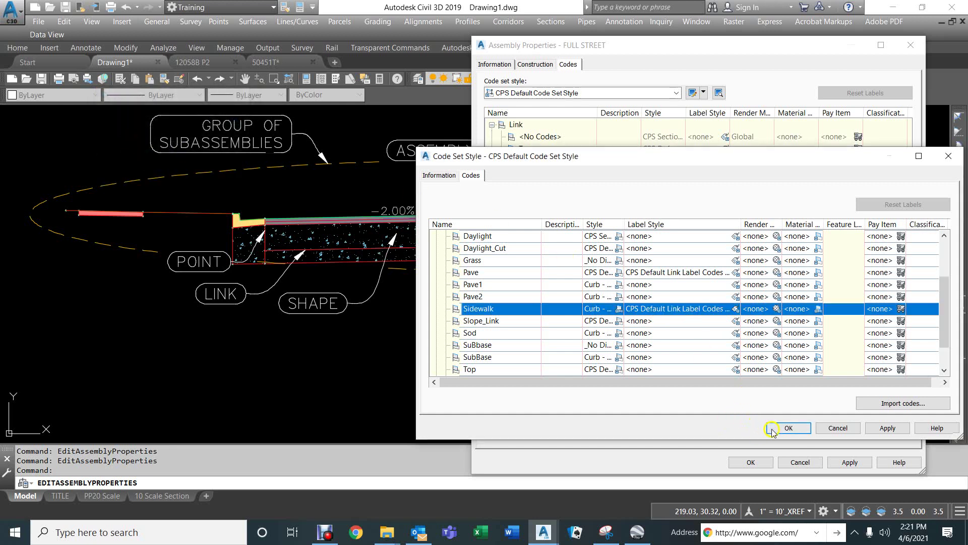
left_click(786, 428)
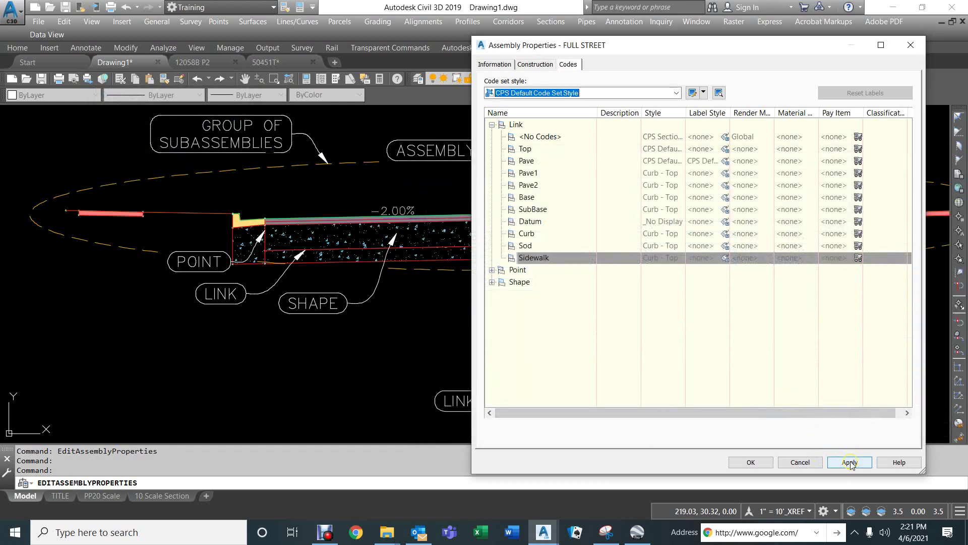
left_click(849, 462)
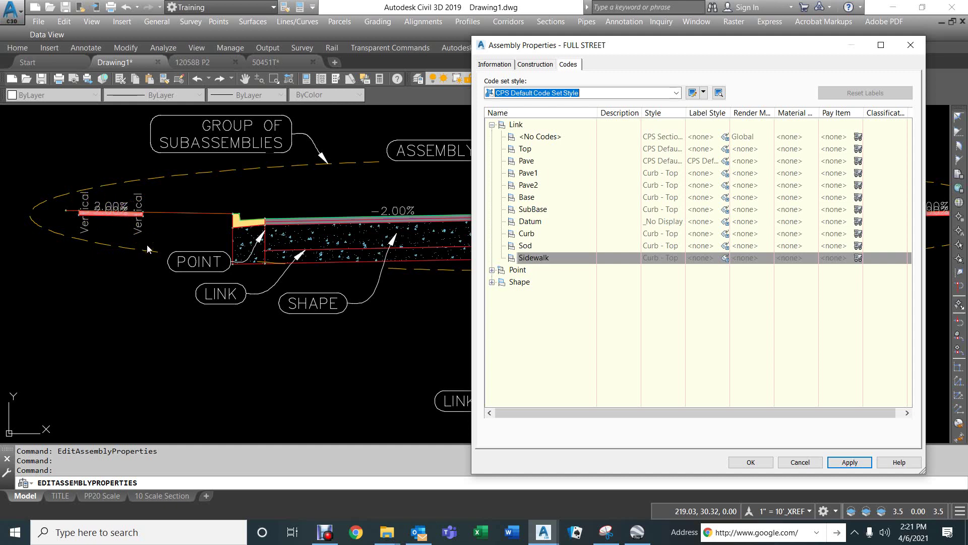
Reset the Sidewalk link code's label style to <none> in the code set editor
left_click(692, 93)
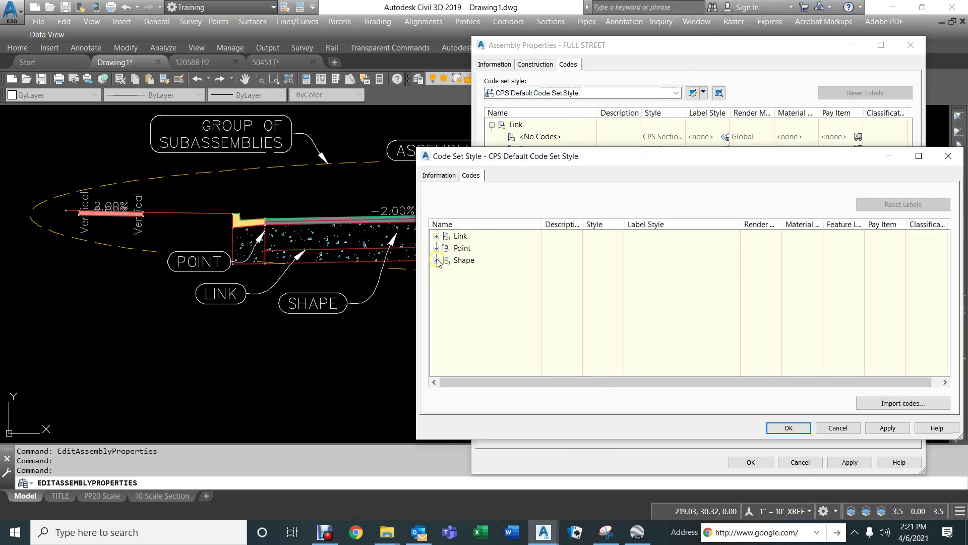
left_click(435, 236)
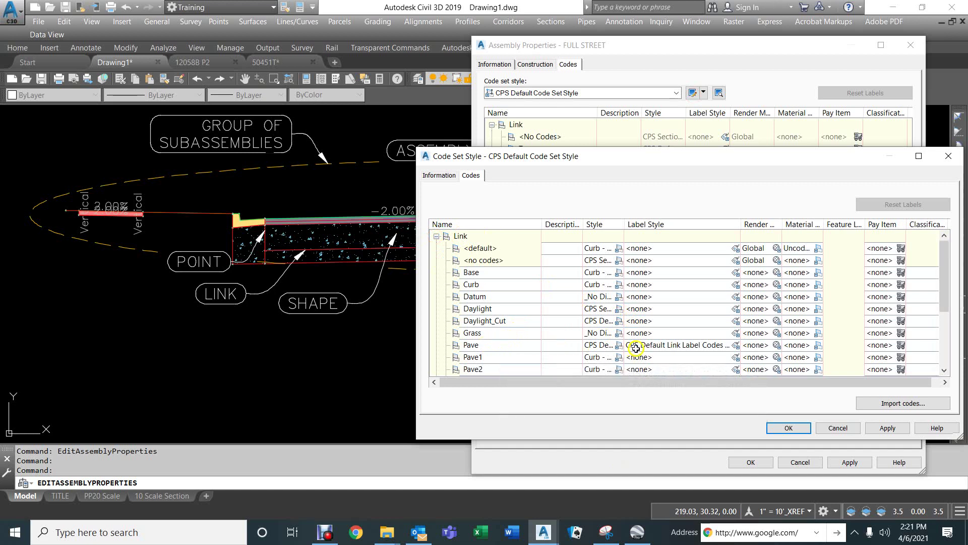
scroll(651, 343, "down", 3)
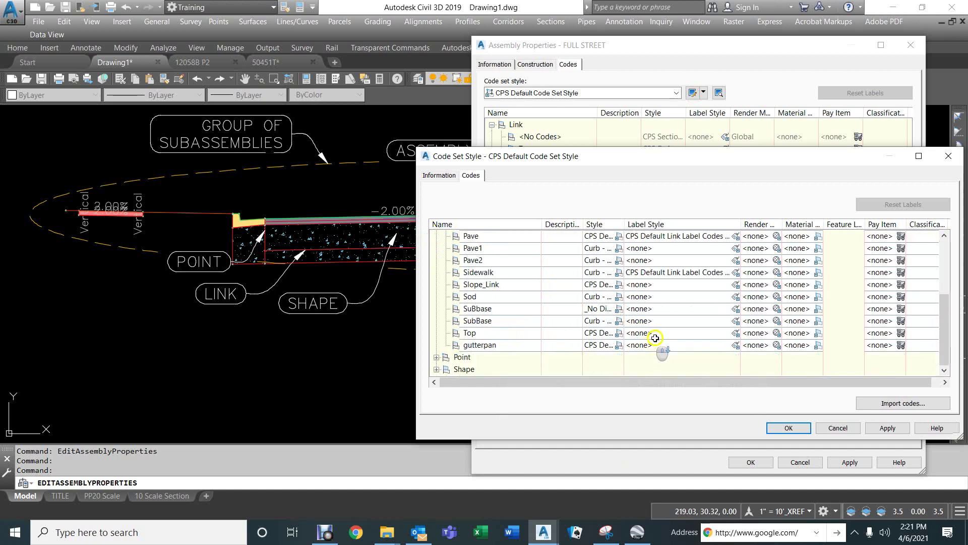
left_click(710, 273)
left_click(736, 273)
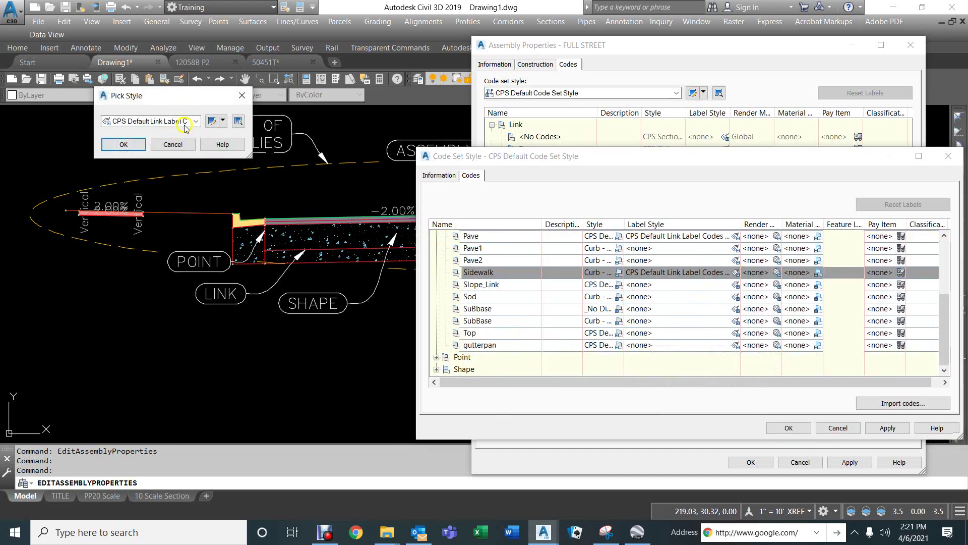
left_click(185, 122)
left_click(132, 130)
left_click(117, 145)
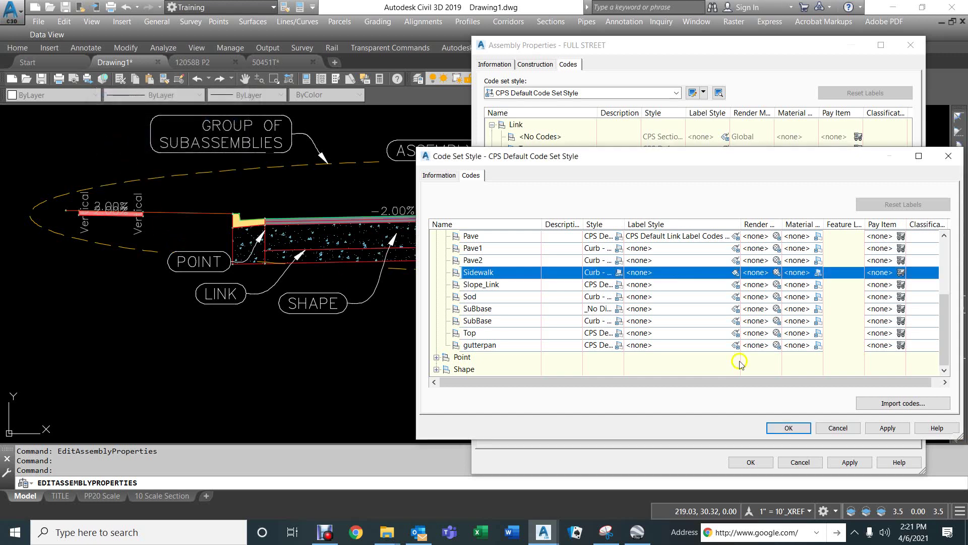
left_click(789, 428)
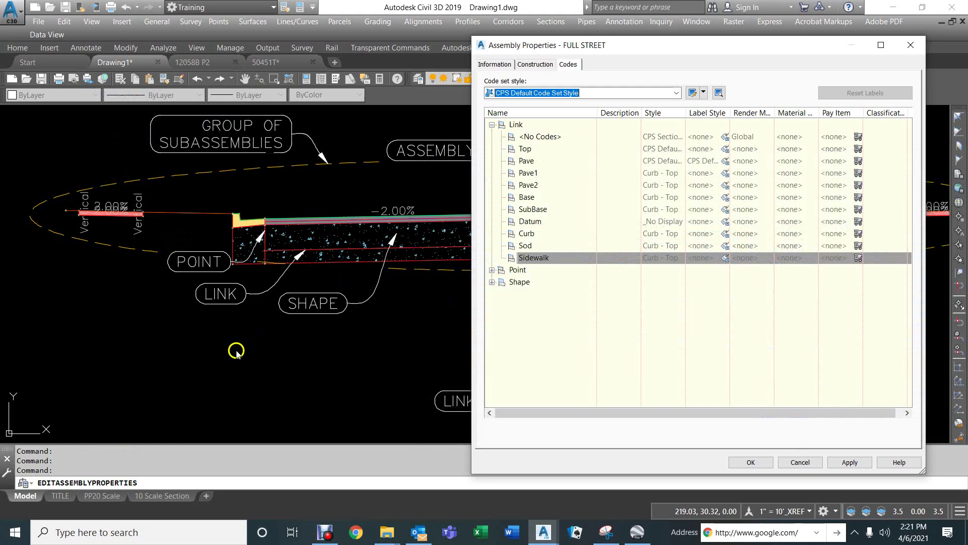
Close Assembly Properties and inspect the right and left lane shapes
left_click(750, 462)
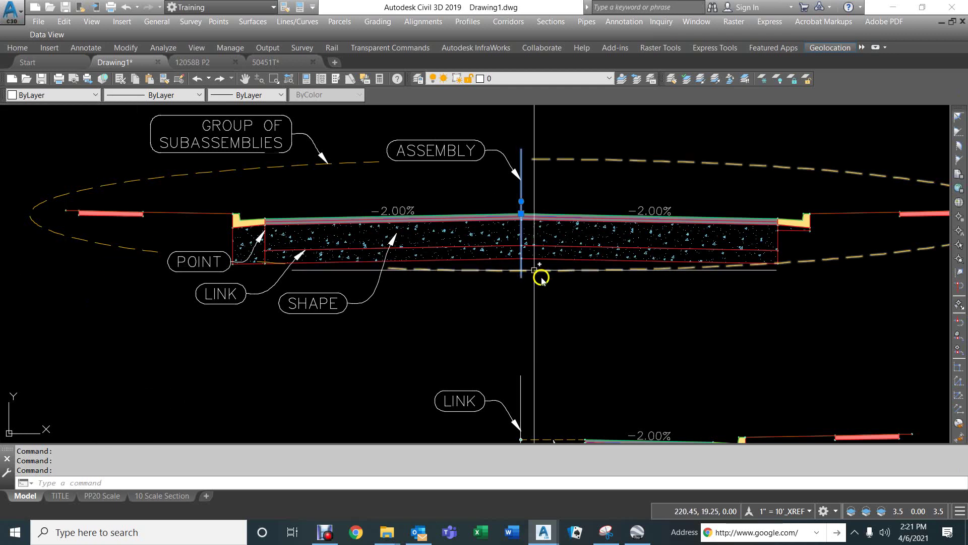
scroll(503, 320, "down", 4)
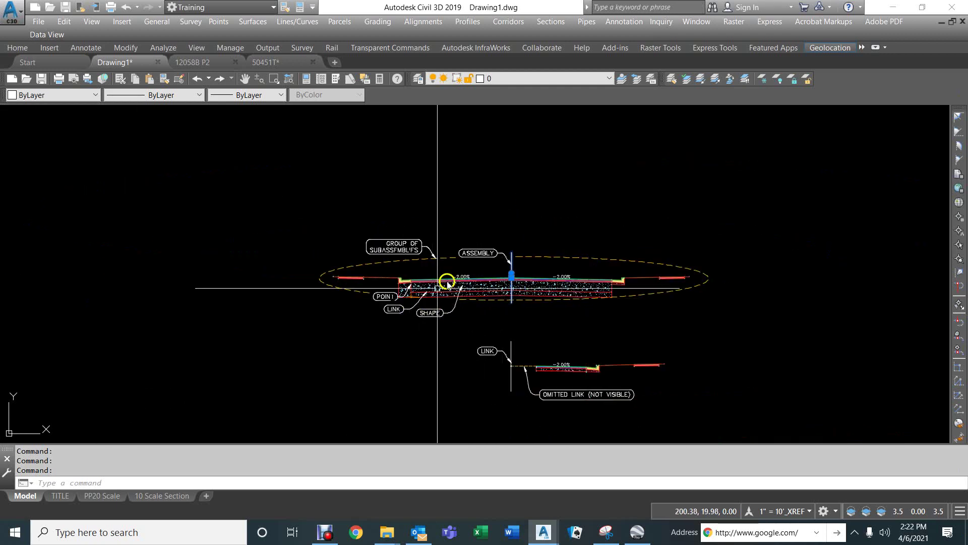
key("Escape")
key("Escape")
key("Escape")
left_click(525, 287)
scroll(525, 288, "up", 2)
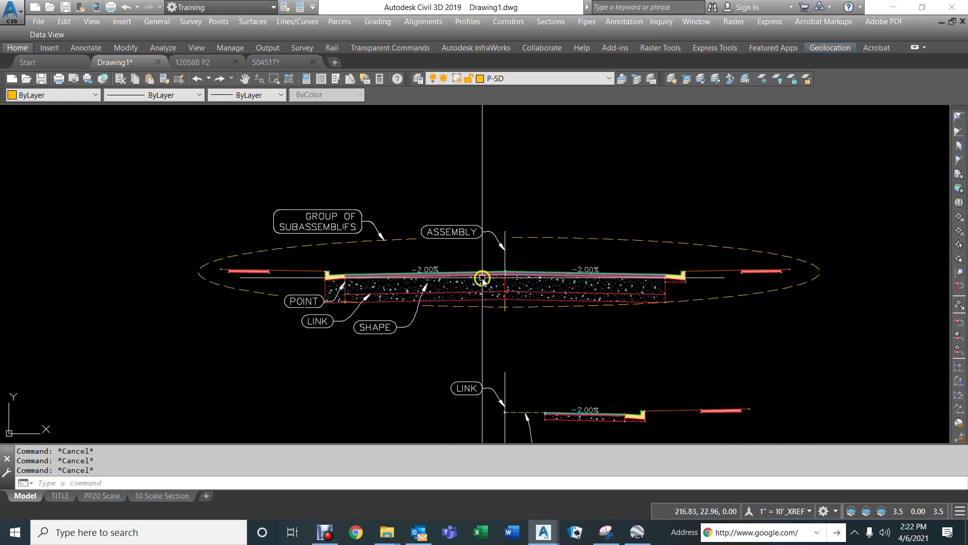
left_click(452, 281)
mouse_move(452, 282)
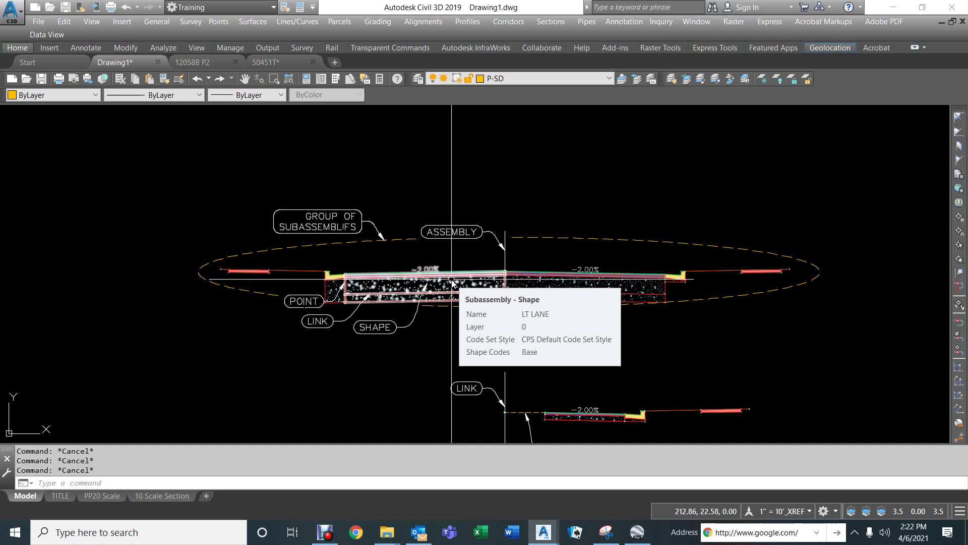
left_click(453, 281)
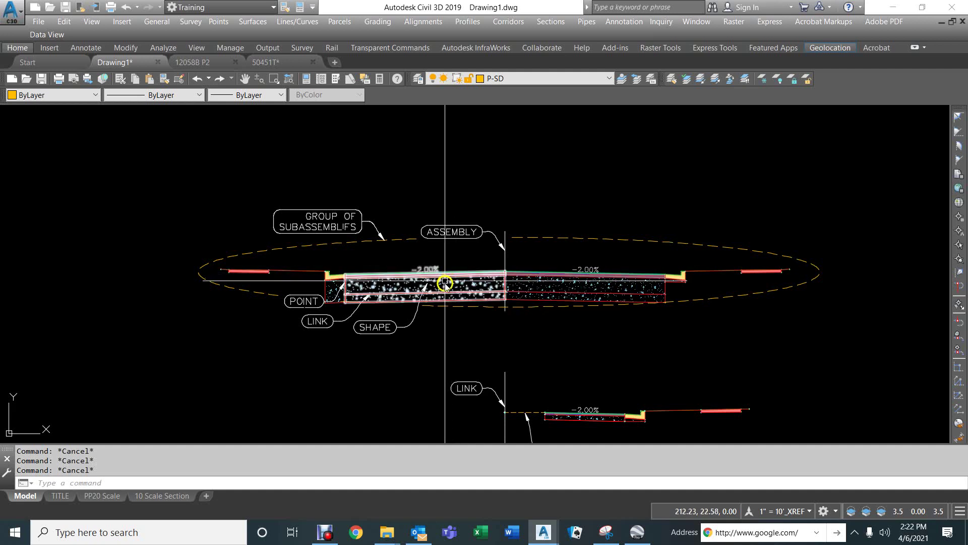
key("Escape")
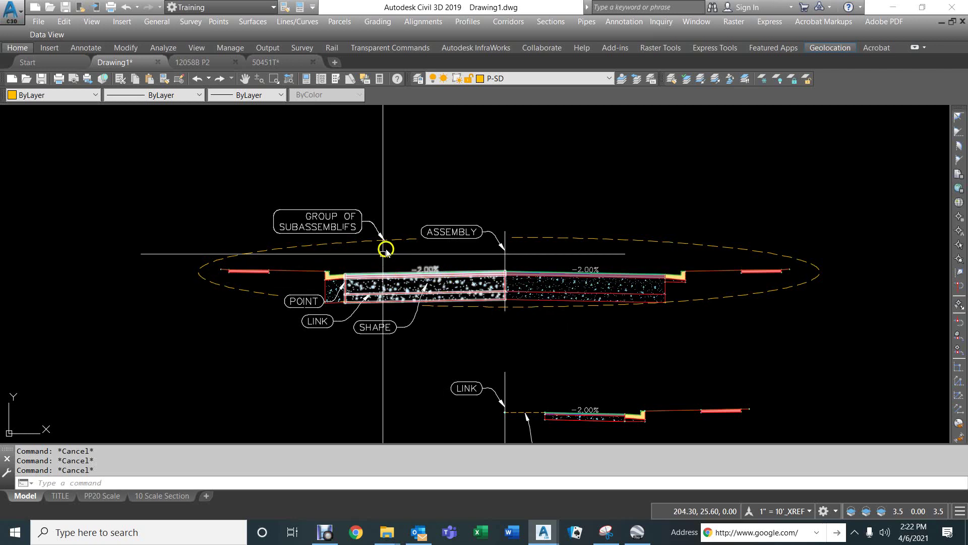
left_click(435, 233)
Select the whole street assembly, zooming around the cross-section
left_click(504, 260)
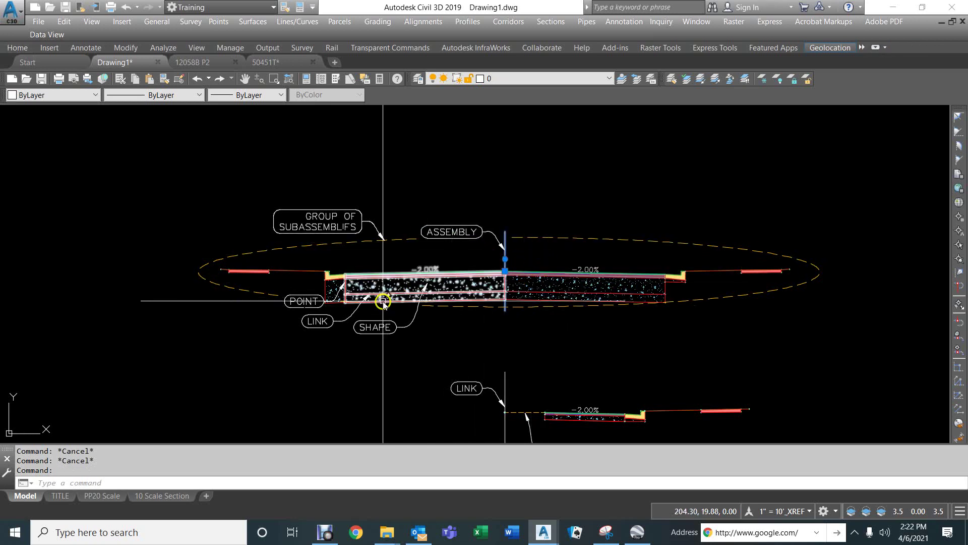
scroll(388, 303, "up", 4)
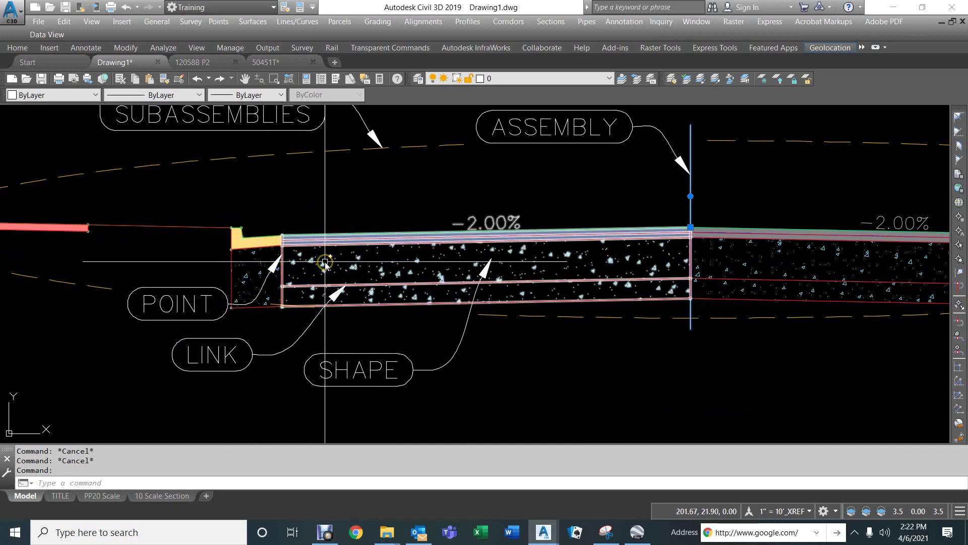
mouse_move(322, 263)
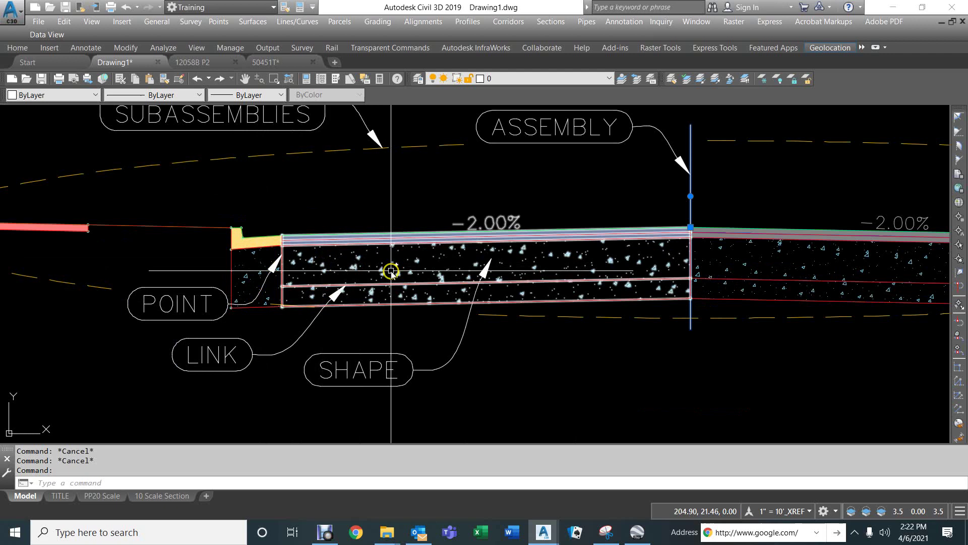
scroll(391, 272, "down", 2)
key("Escape")
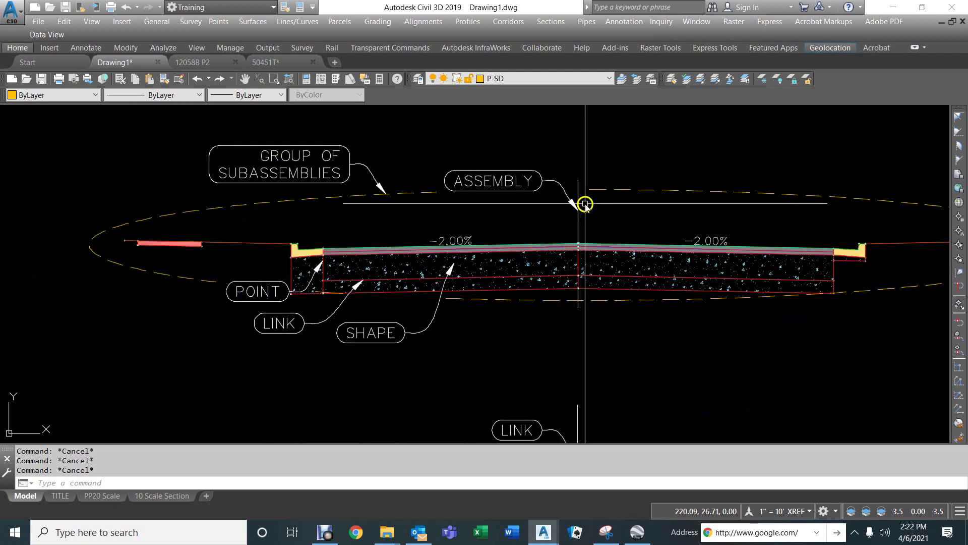
left_click(583, 157)
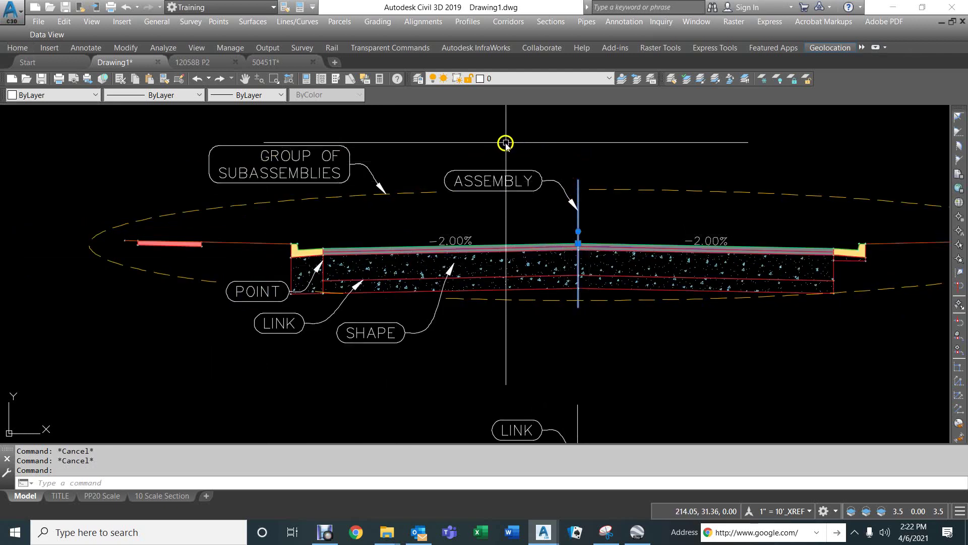
Open the FULL STREET code set style editor and select the SubBase shape code
right_click(505, 143)
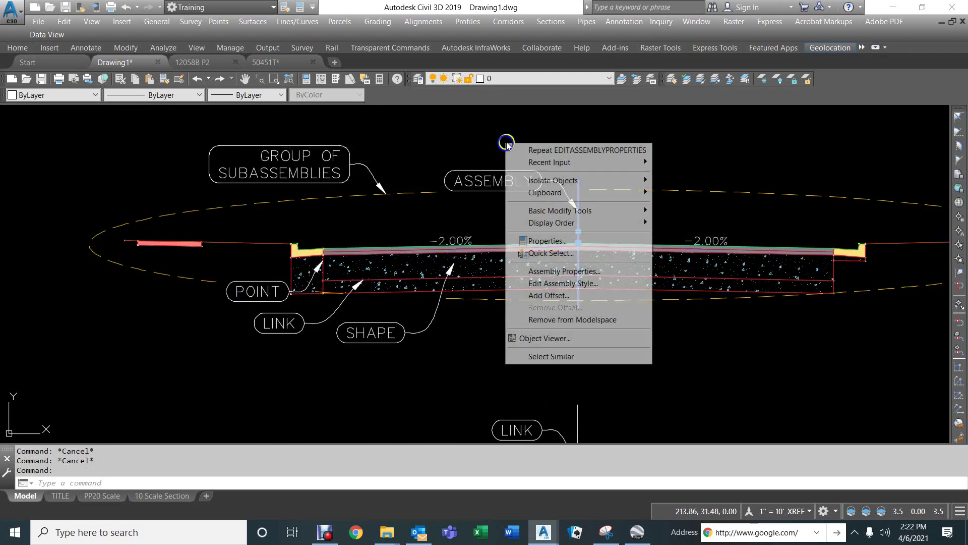
left_click(560, 270)
left_click(568, 64)
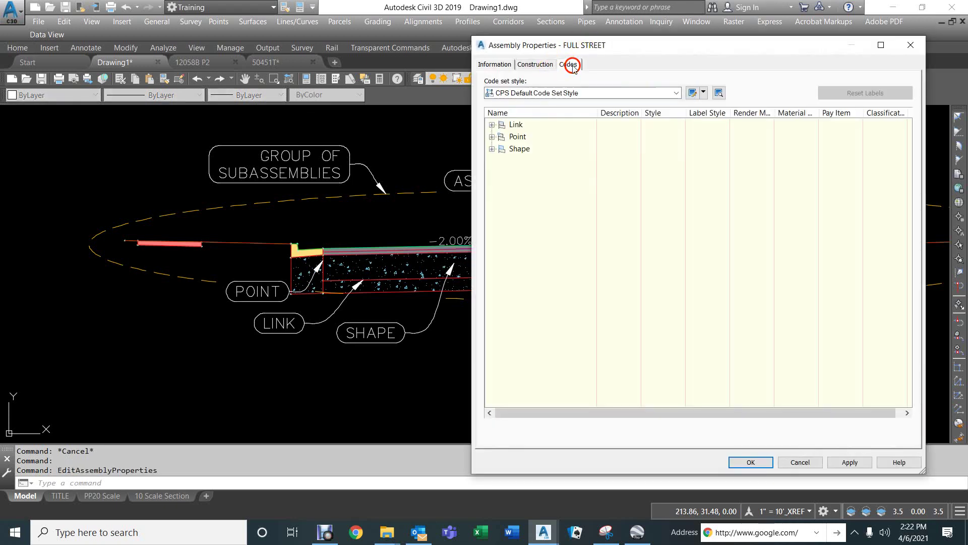
left_click(693, 93)
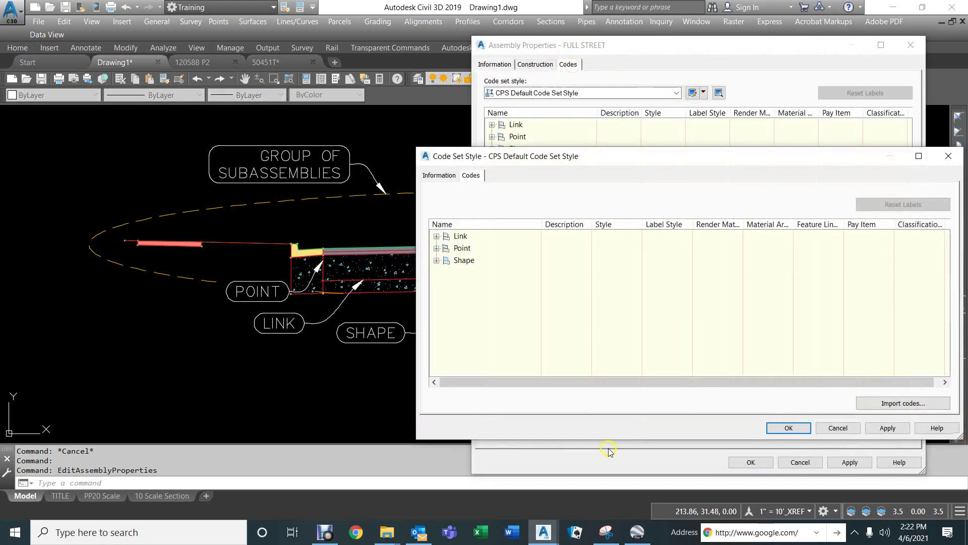
left_click(437, 260)
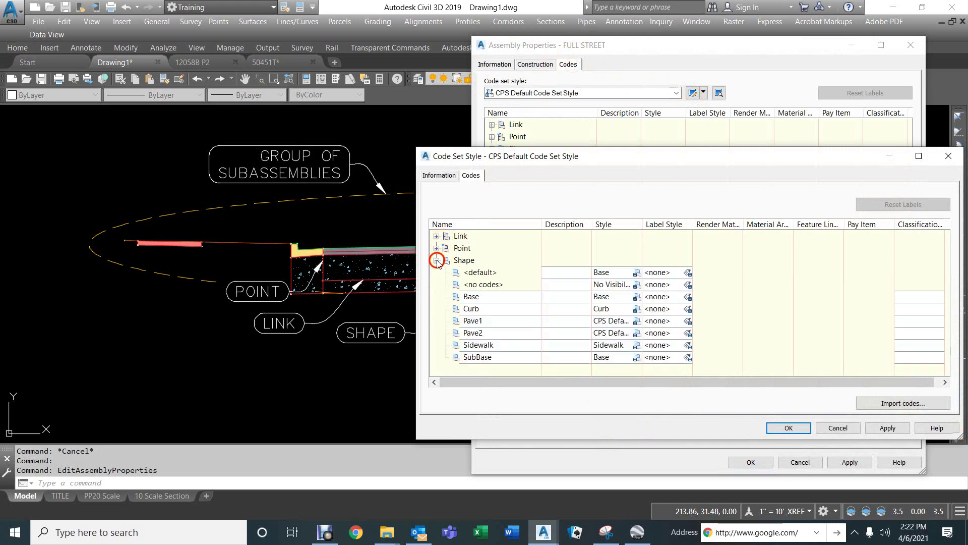
left_click(497, 358)
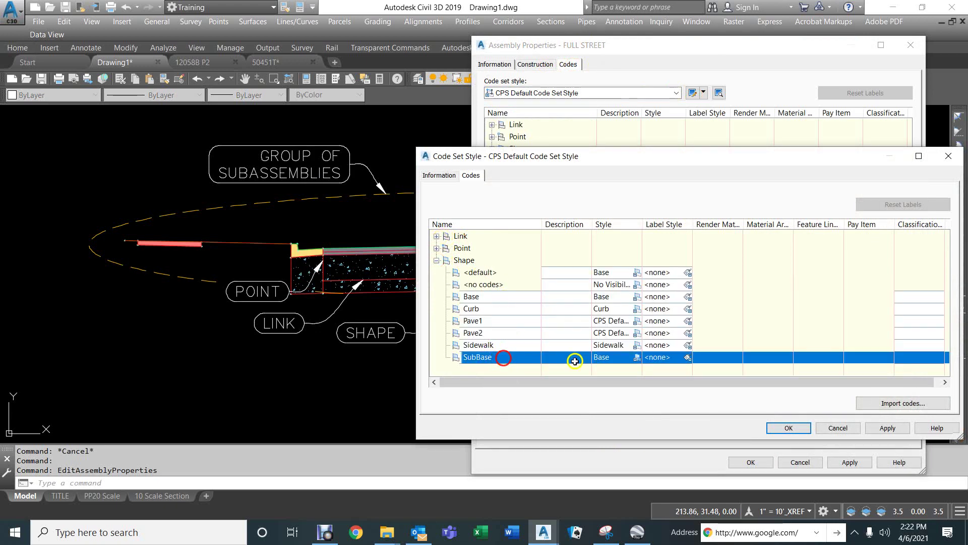
left_click(629, 357)
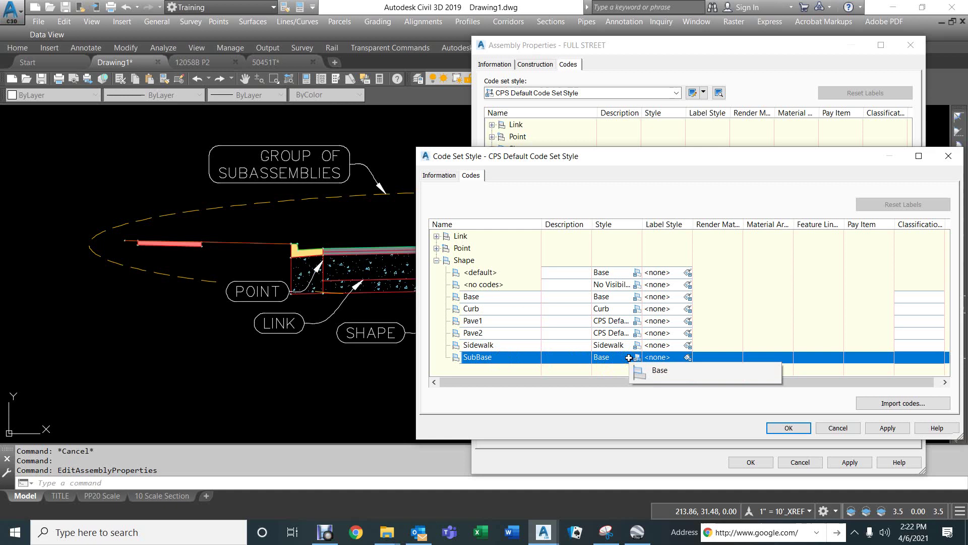
left_click(628, 243)
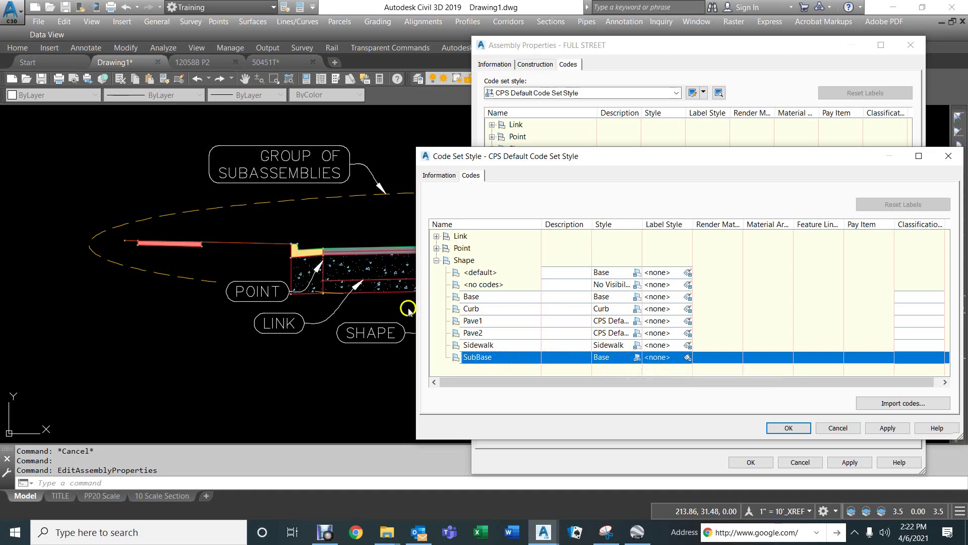
Assign the SubBase shape style to the SubBase code and close the editor
left_click(637, 357)
left_click(144, 120)
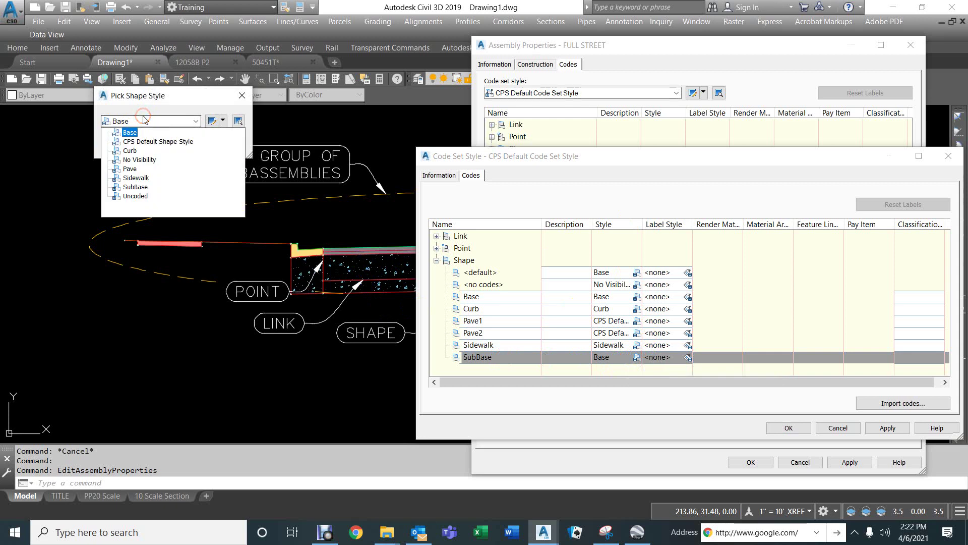
left_click(138, 187)
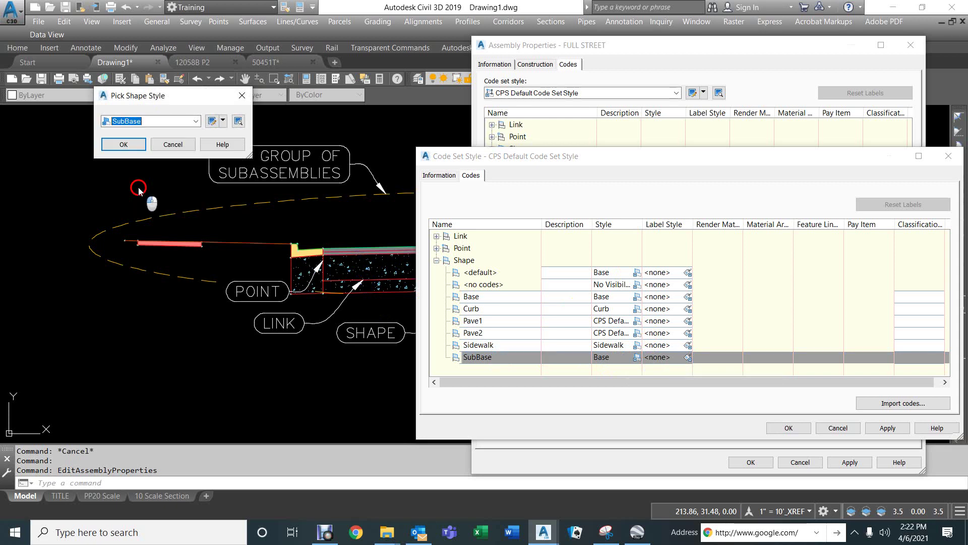
left_click(122, 144)
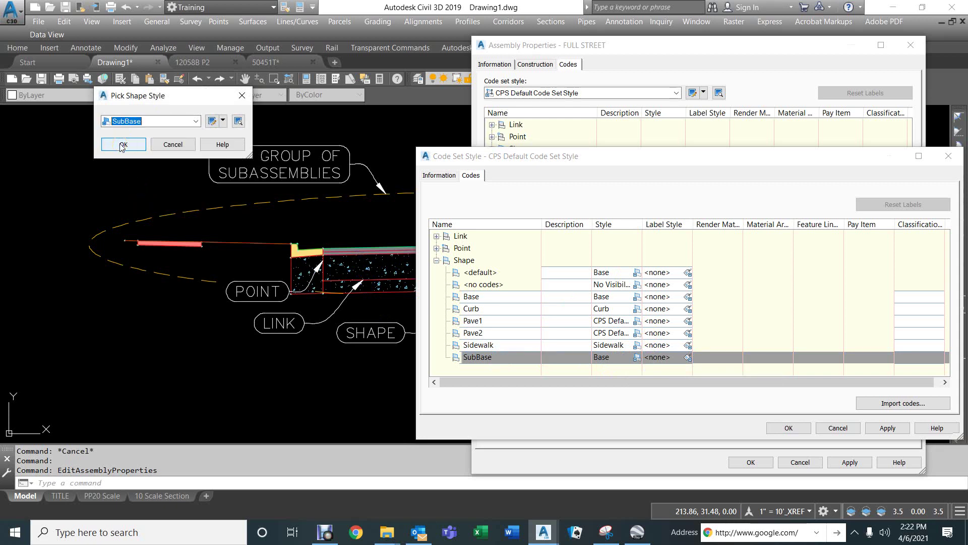
left_click(211, 121)
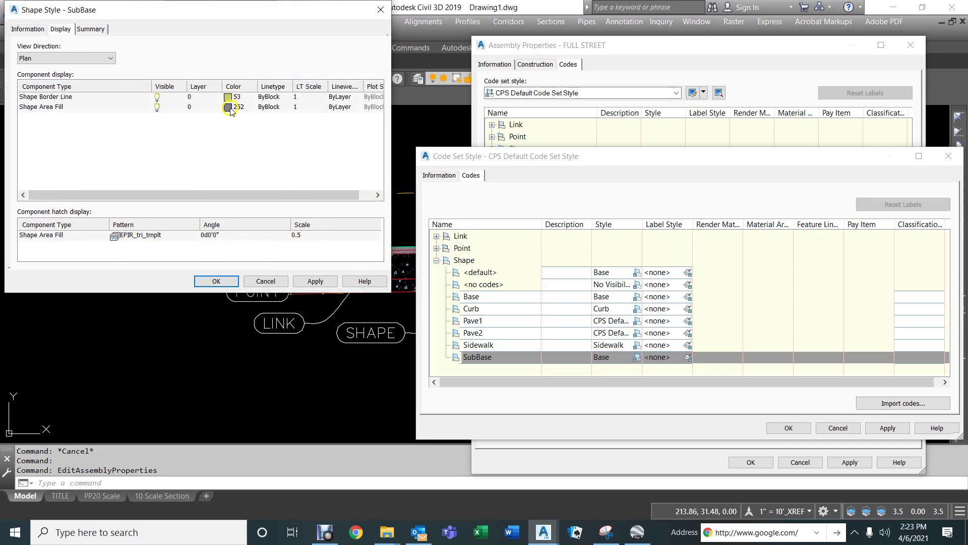
left_click(216, 281)
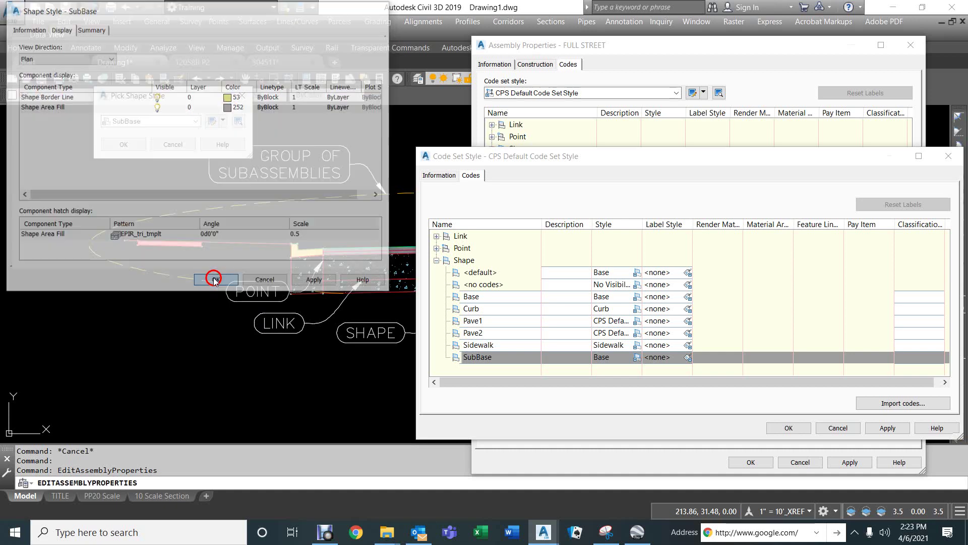
left_click(117, 144)
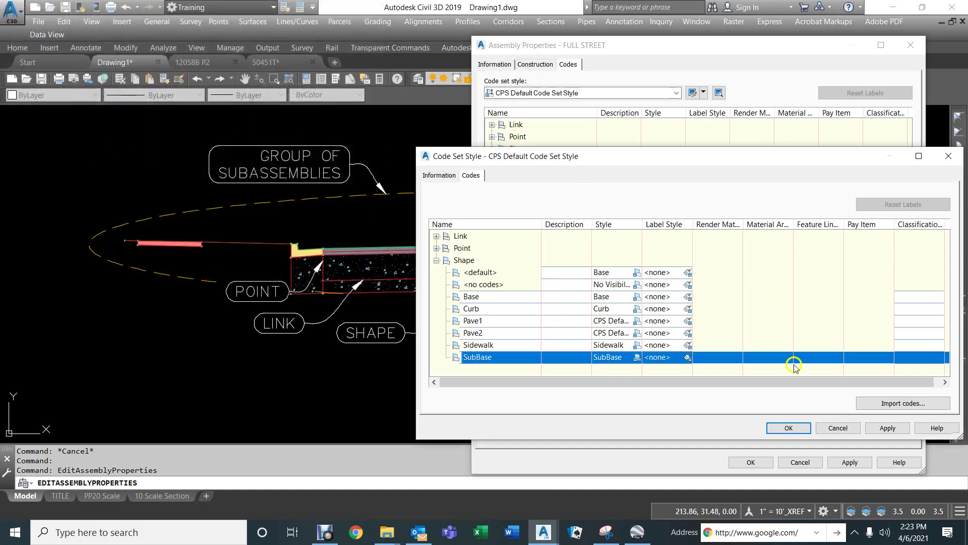
left_click(790, 427)
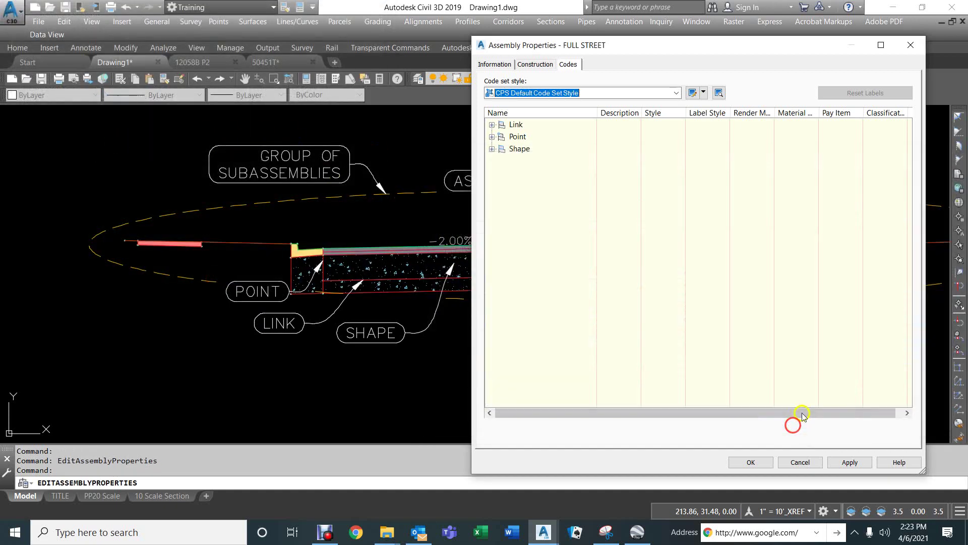
Apply the SubBase shape style to the street assembly, close its properties, and zoom out to both assemblies
left_click(849, 462)
left_click(749, 462)
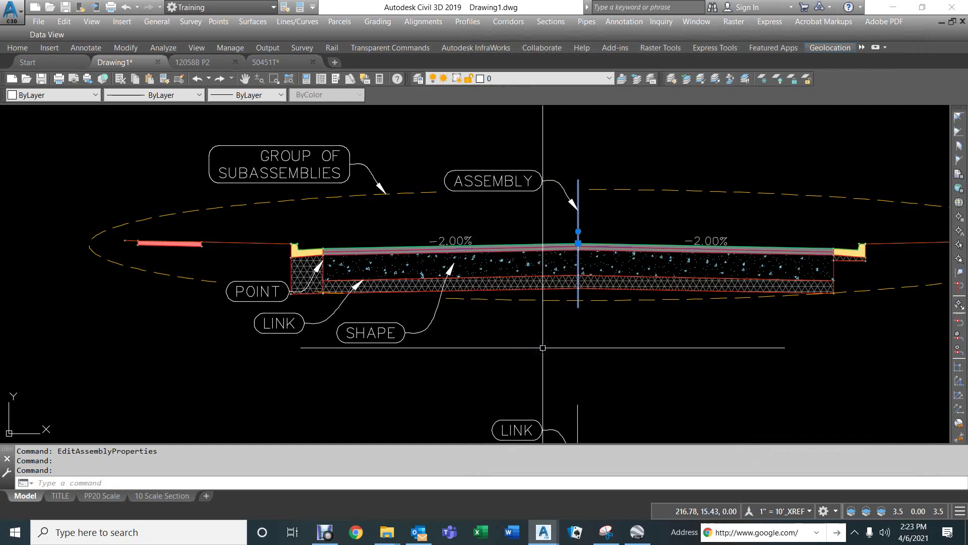
scroll(525, 305, "down", 2)
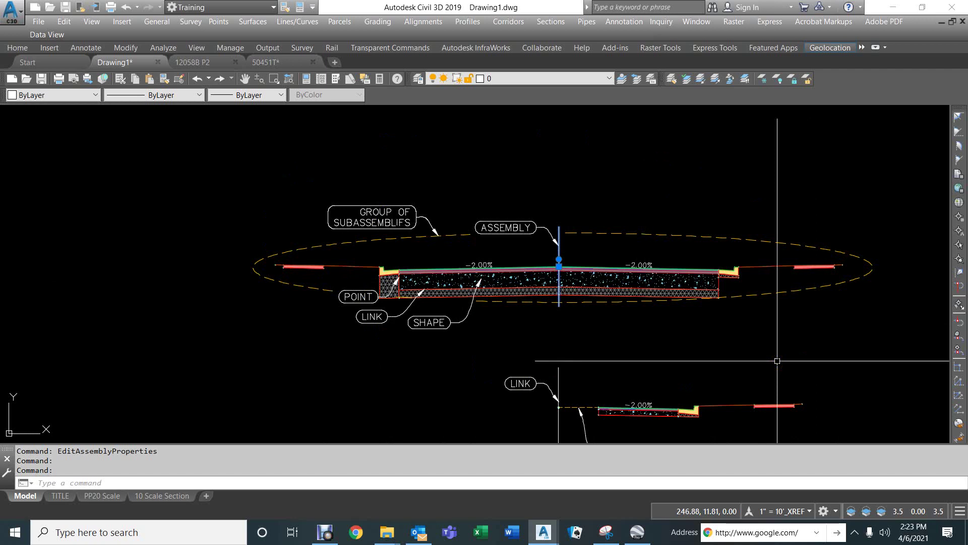
left_click(391, 151)
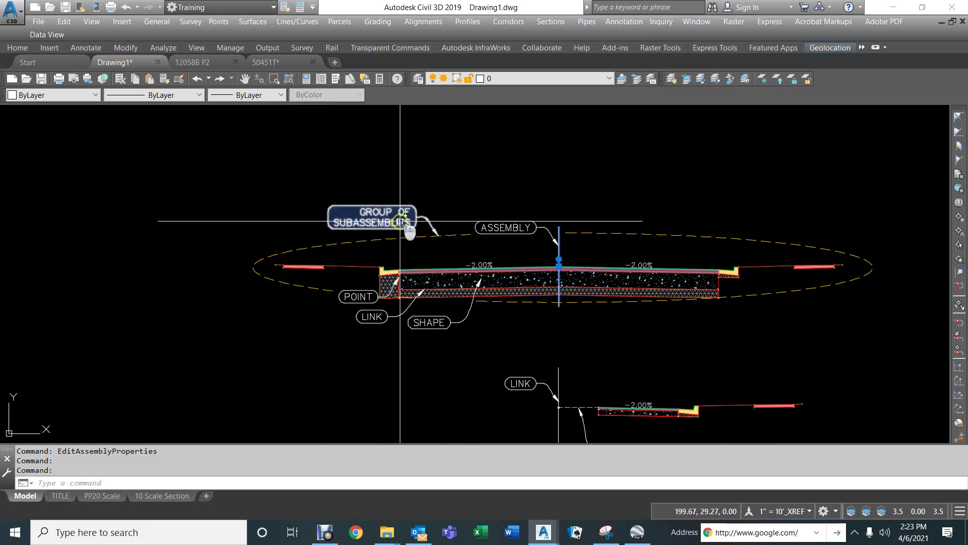
scroll(401, 214, "up", 3)
scroll(450, 184, "down", 5)
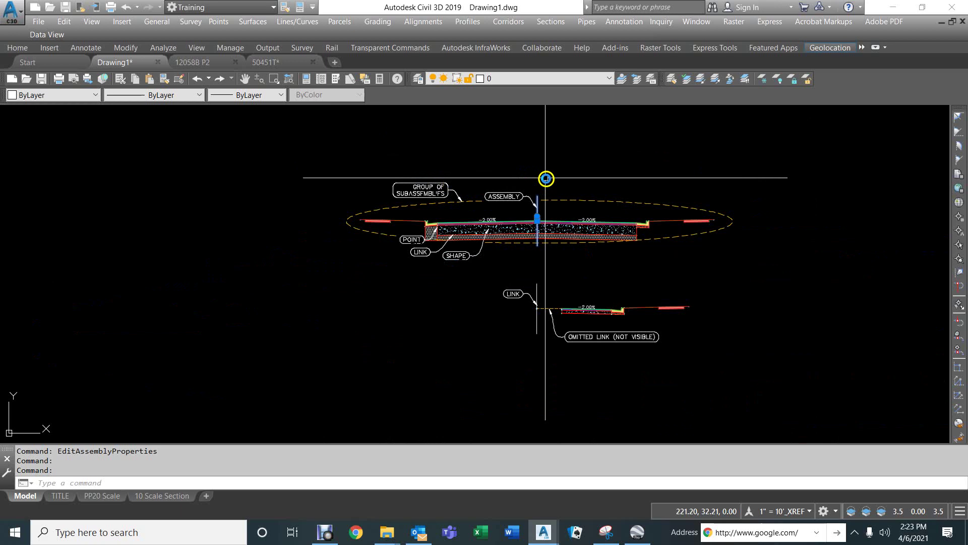
scroll(582, 178, "up", 2)
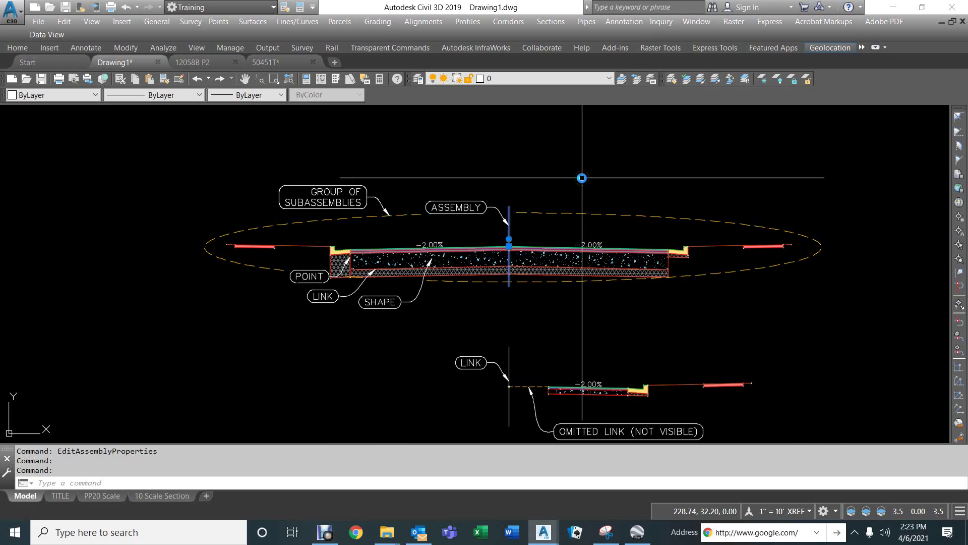
Check the left curb and gutter's Subbase Depth in its Subassembly Properties, then cancel
left_click(338, 260)
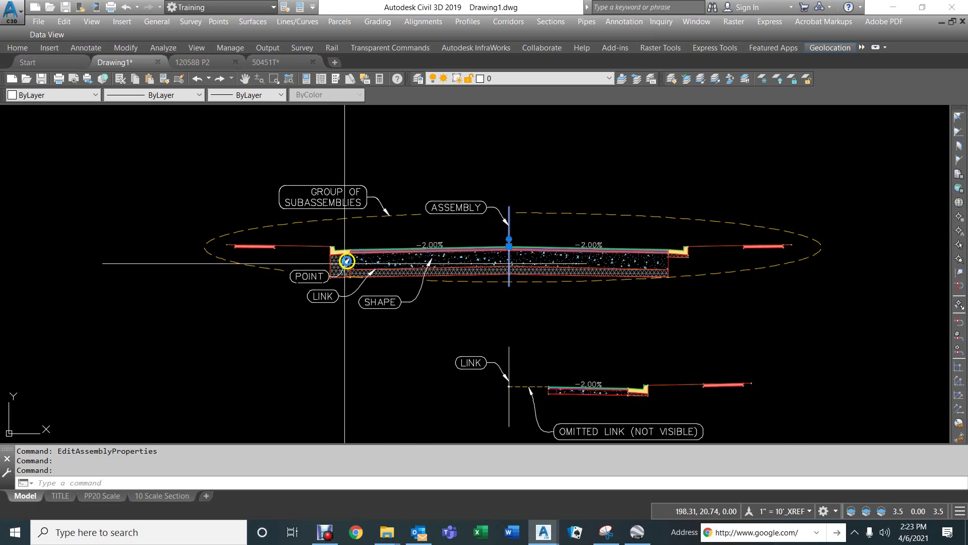
left_click(342, 229)
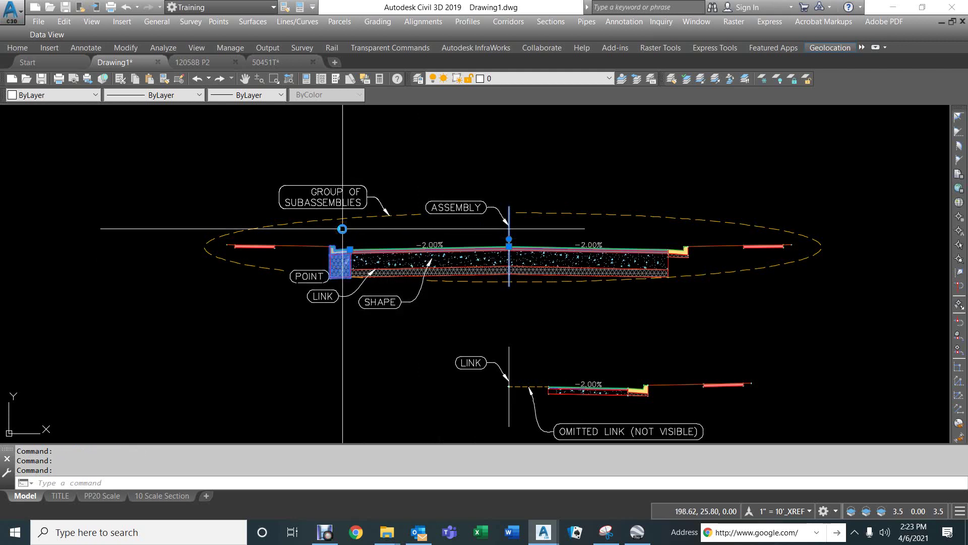
right_click(342, 229)
mouse_move(400, 313)
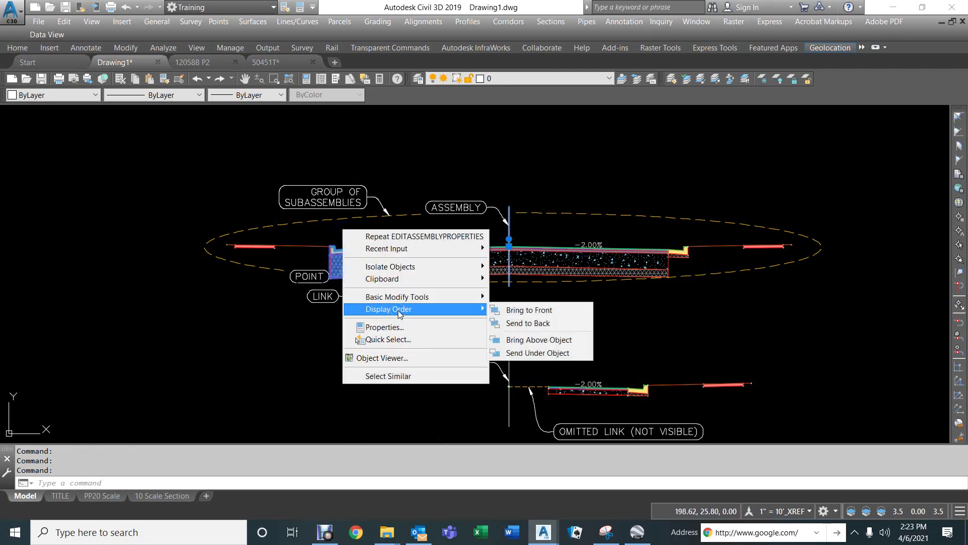
key("Escape")
key("Escape")
left_click(341, 269)
right_click(339, 260)
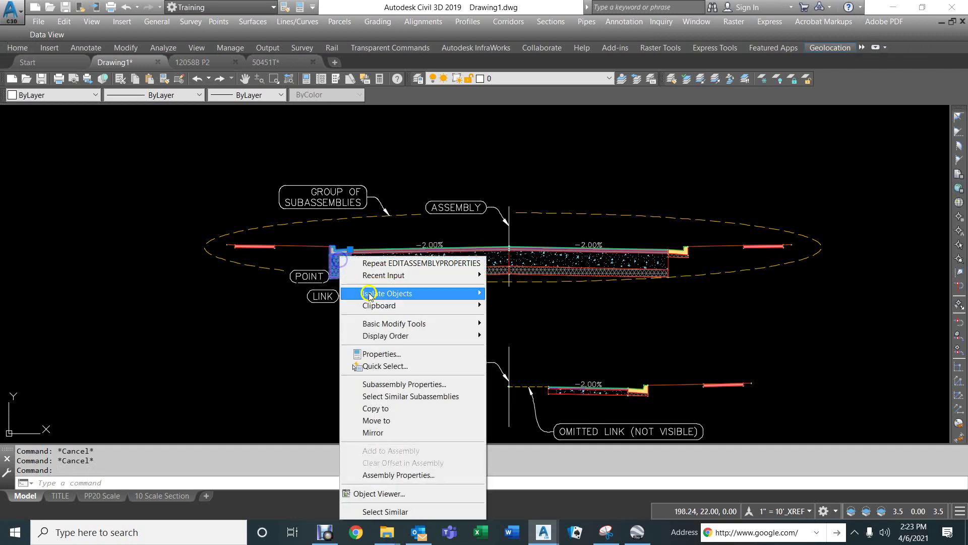
left_click(385, 383)
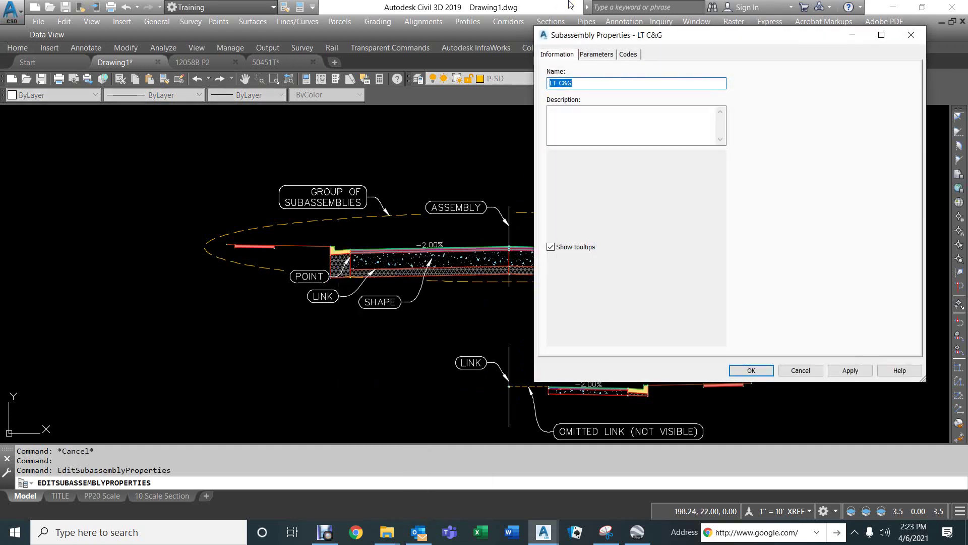
left_click(627, 53)
left_click(595, 54)
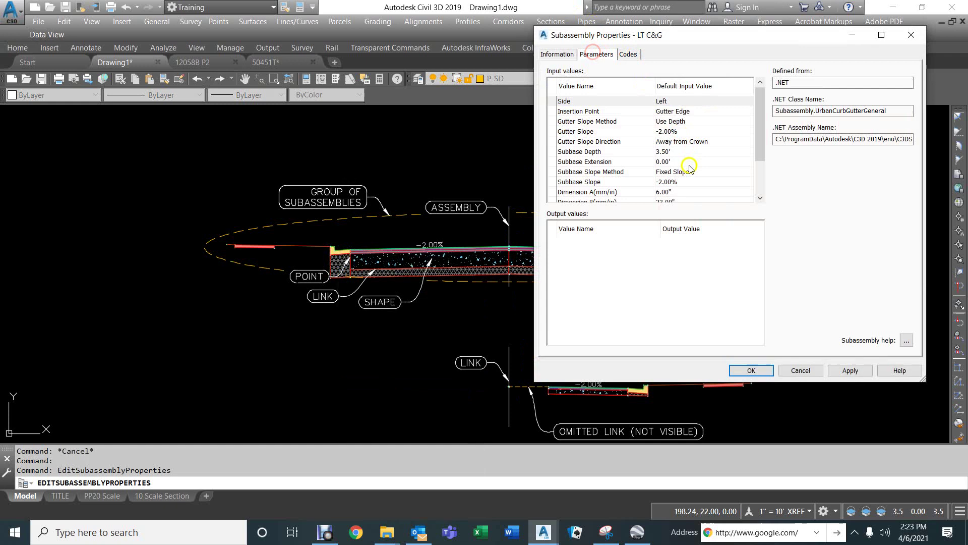
left_click(679, 153)
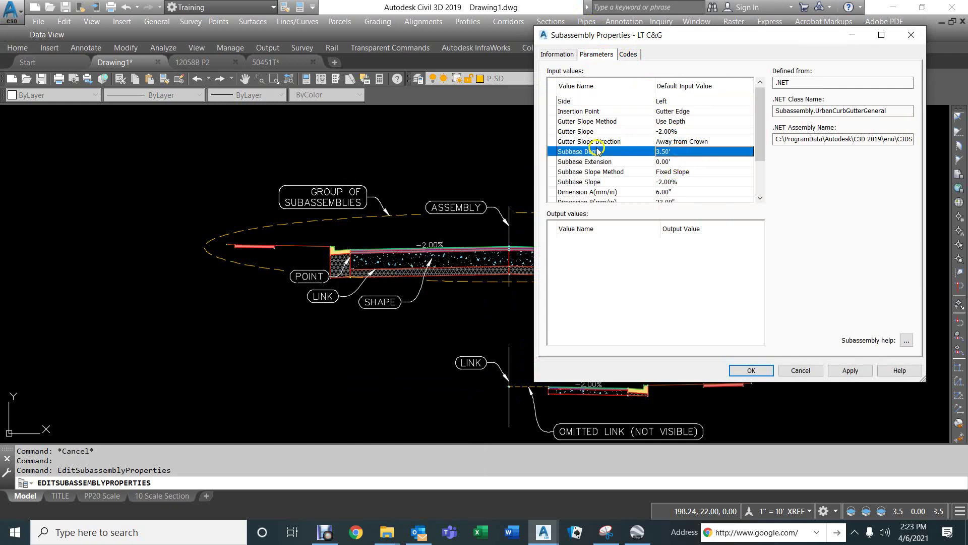
left_click(801, 371)
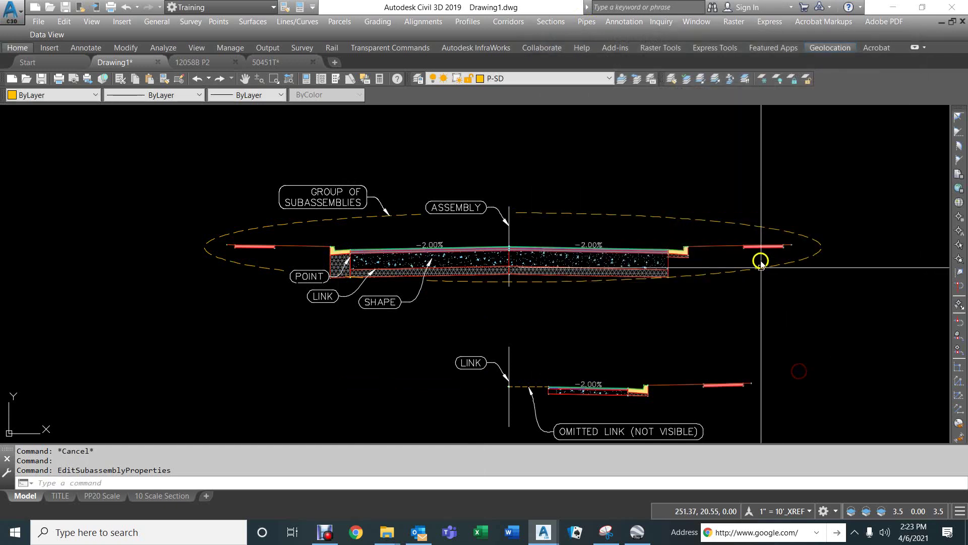
Set the right curb and gutter's Subbase Depth to 3.5 to match the left side
left_click(678, 261)
right_click(616, 195)
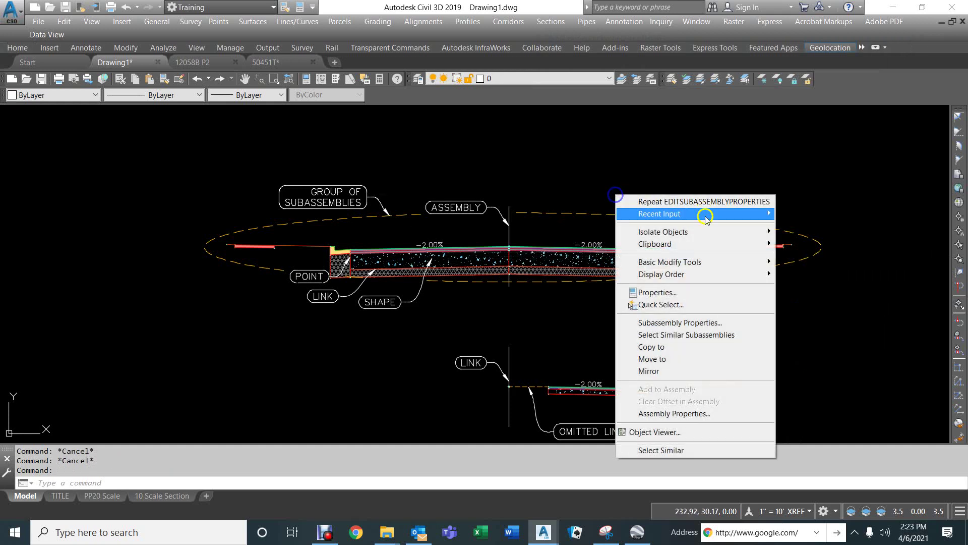
left_click(671, 322)
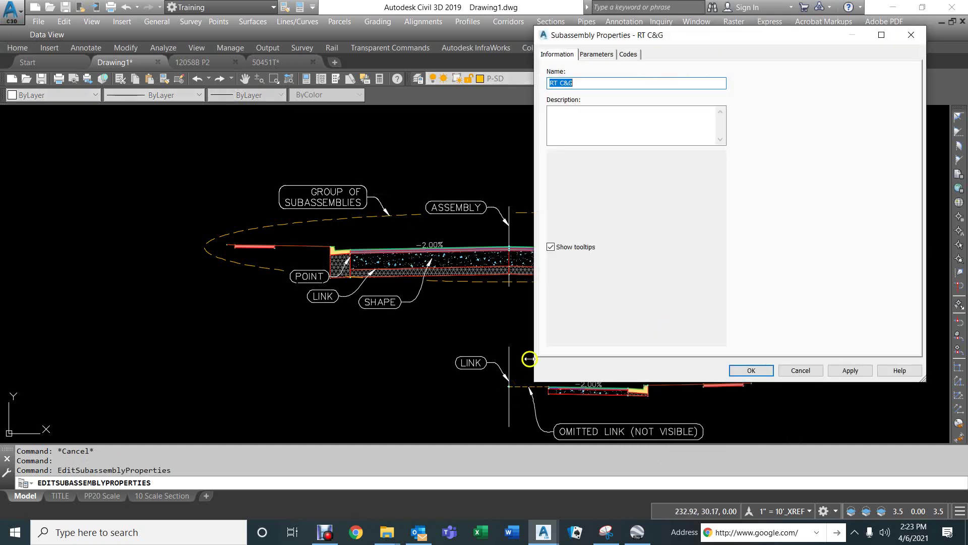
left_click(596, 54)
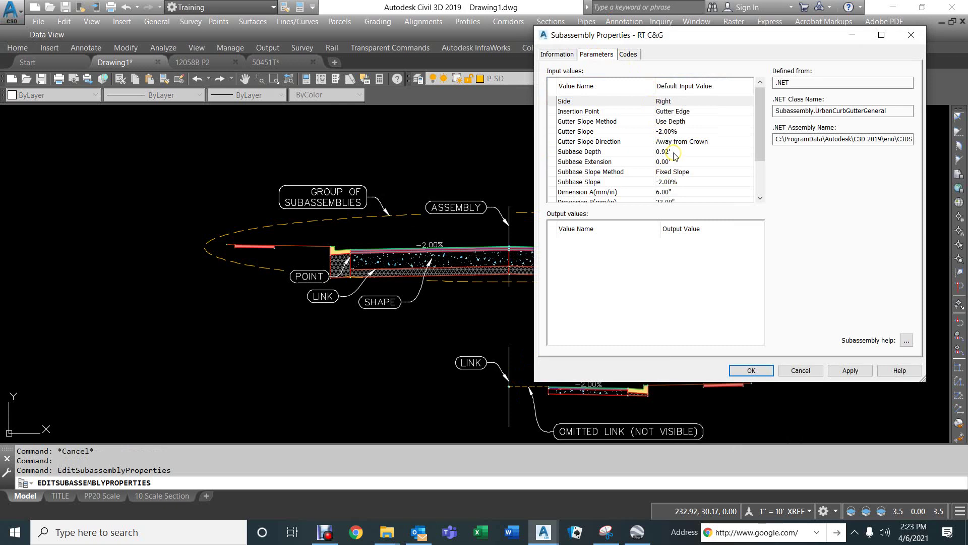
left_click(673, 152)
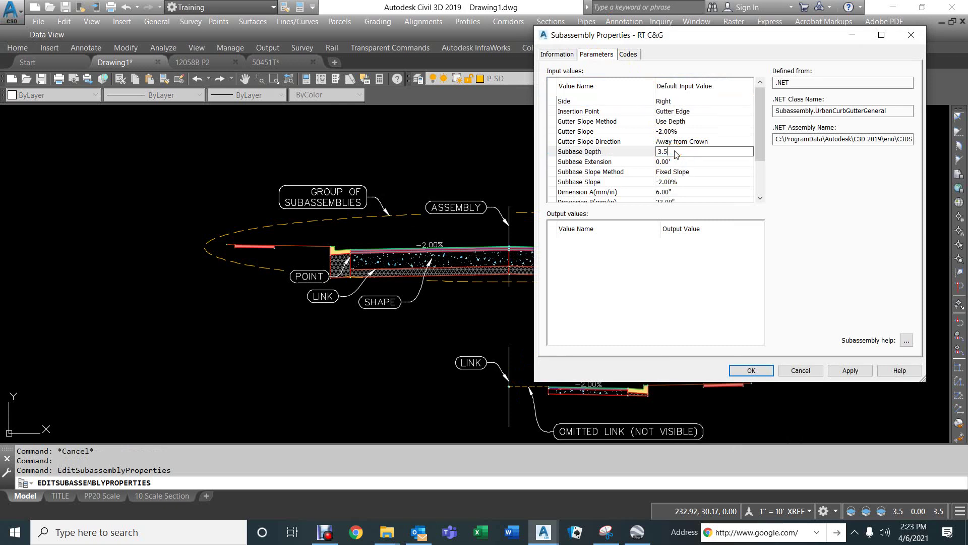
type("3.5")
key("Return")
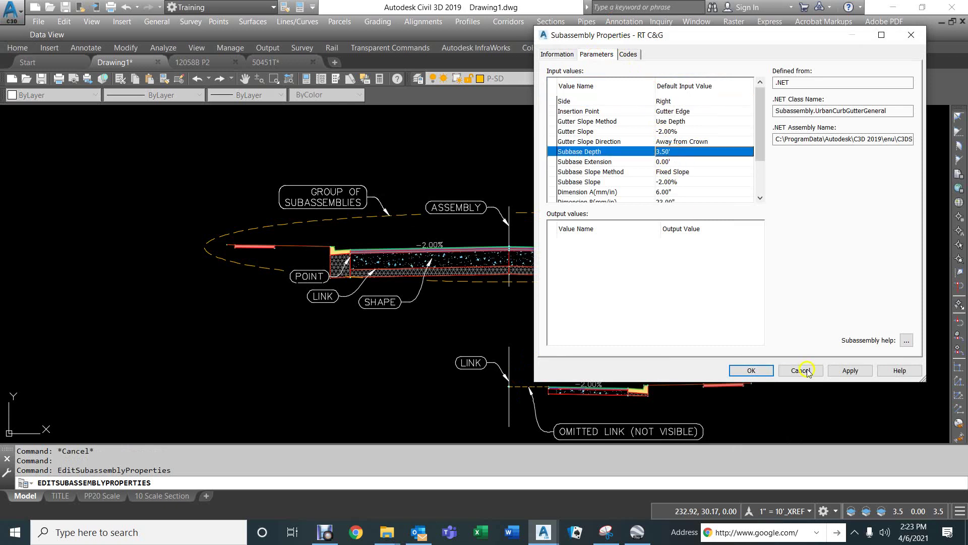
left_click(751, 371)
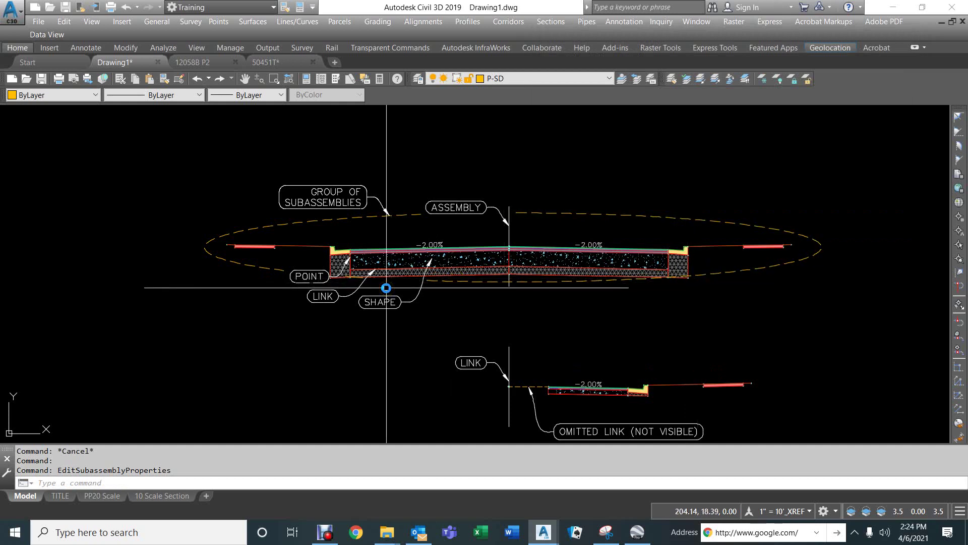
Erase the dashed HIDDEN2 omitted-link line under the WIDEN assembly with the E command
mouse_move(546, 346)
middle_mouse_down()
mouse_move(558, 361)
mouse_move(486, 263)
middle_mouse_up()
left_click(427, 170)
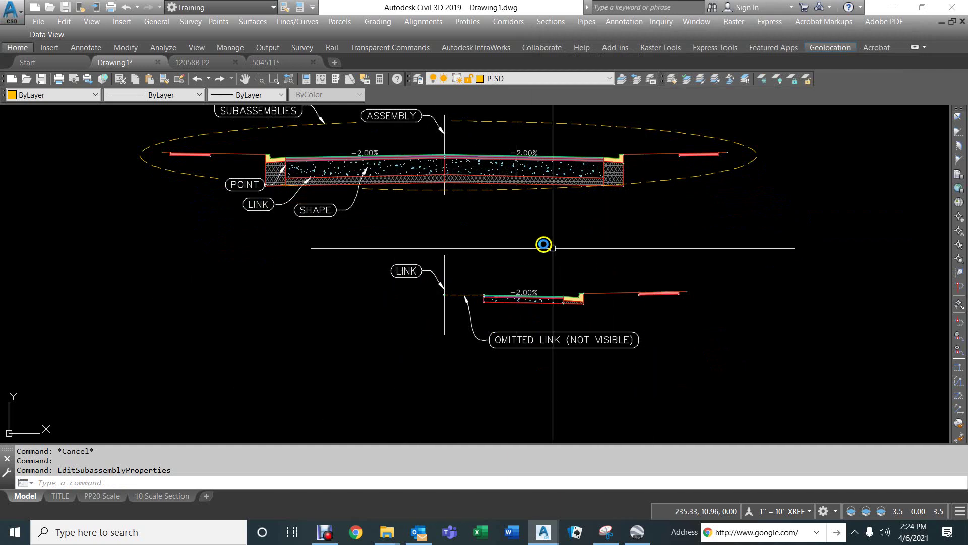
left_click(471, 295)
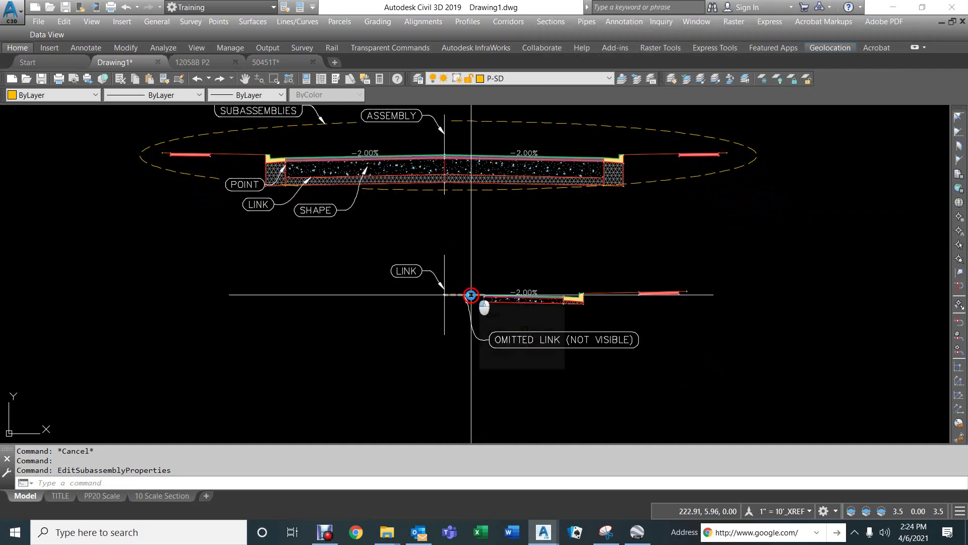
key("Escape")
key("Escape")
key("Escape")
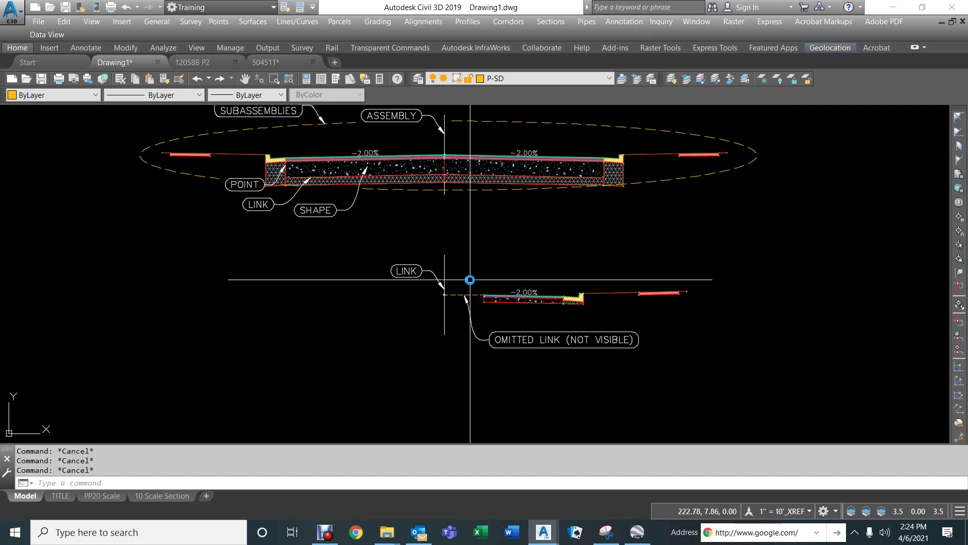
left_click(445, 264)
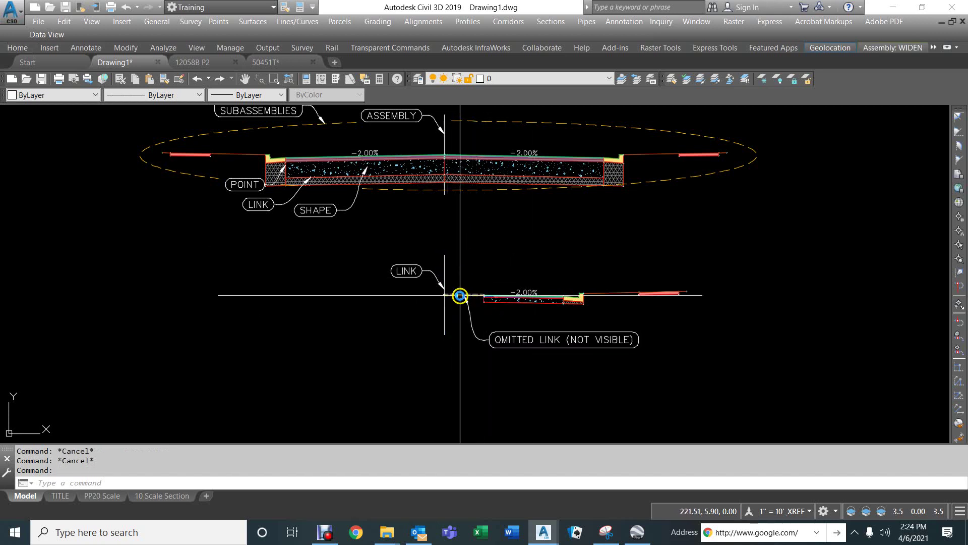
left_click(459, 295)
type("e")
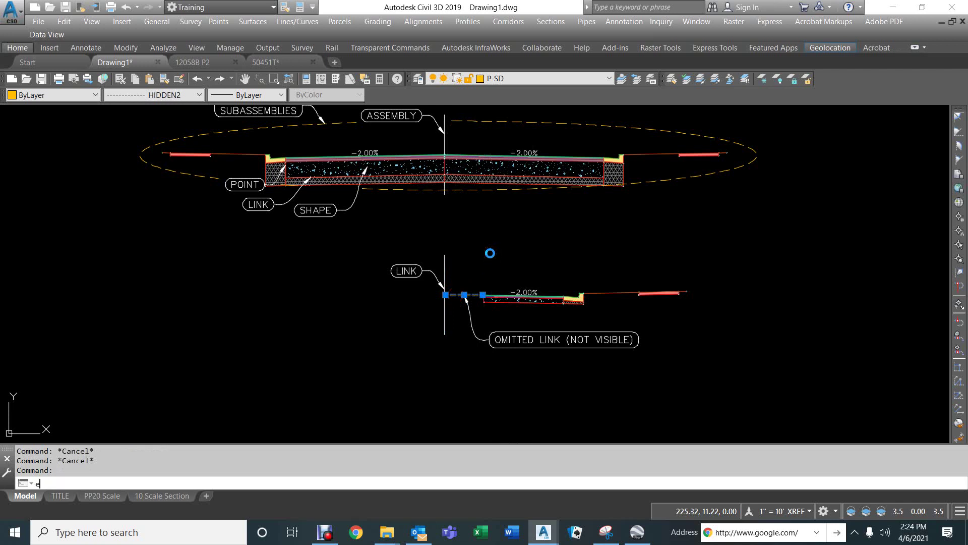
key("Return")
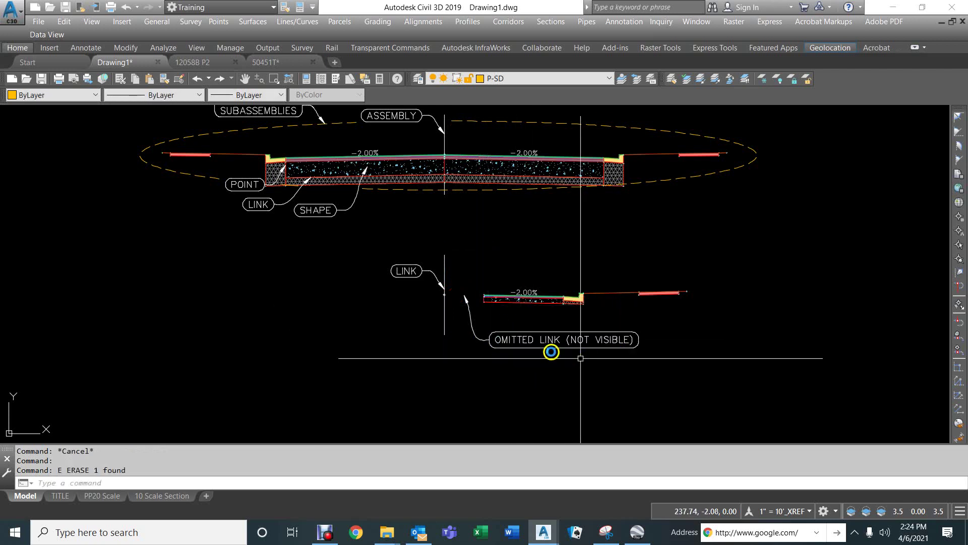
key("Escape")
key("Escape")
left_click(444, 259)
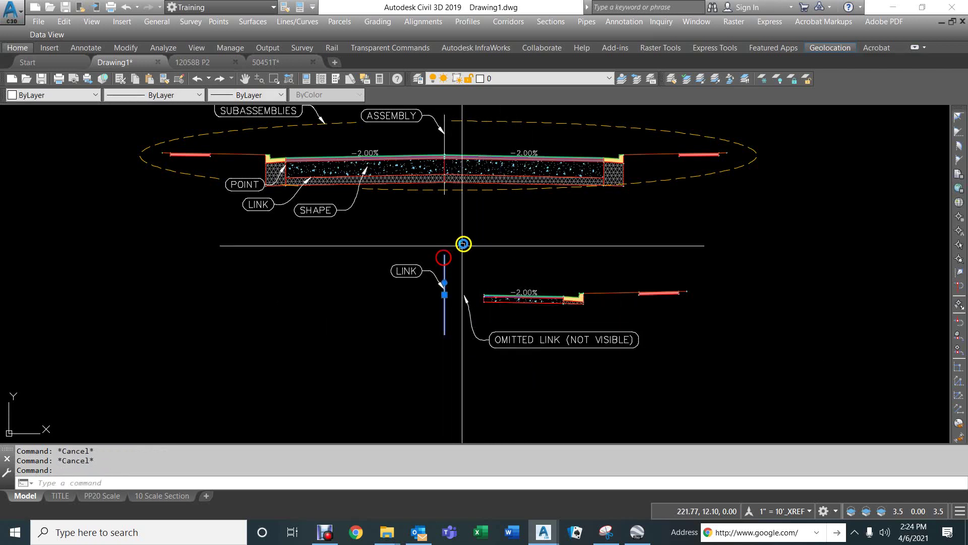
In the WIDEN Assembly Properties' Construction tab, set HIDDEN LINK RT's Omit Link to No
right_click(457, 239)
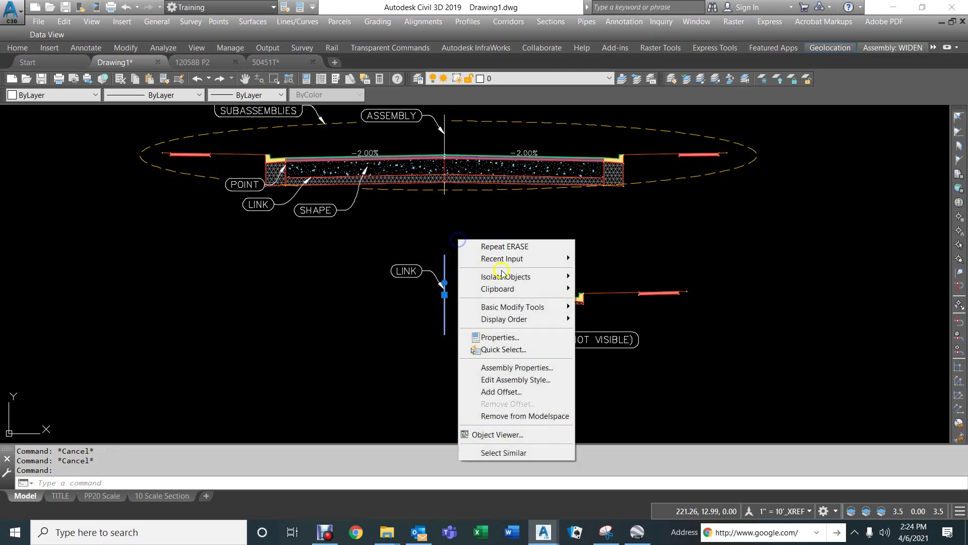
left_click(499, 368)
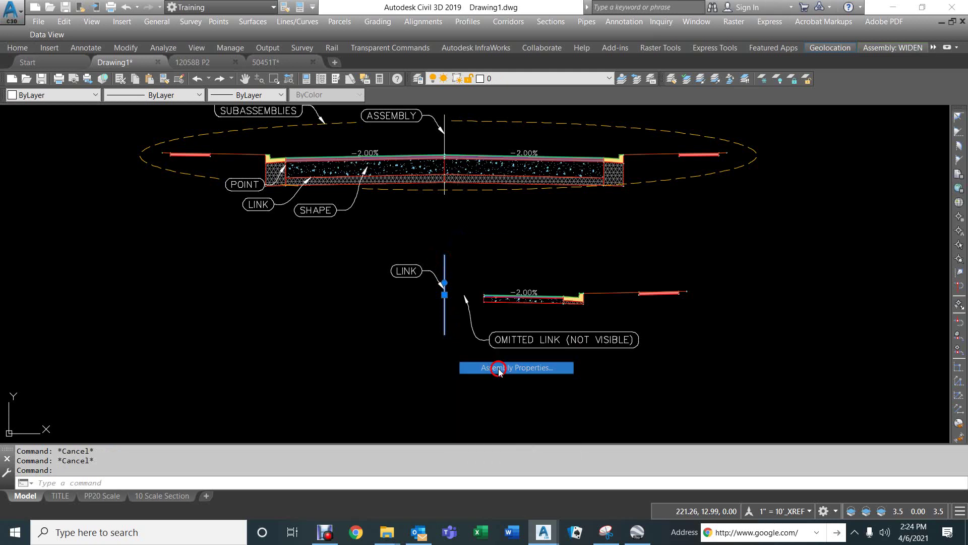
left_click(549, 64)
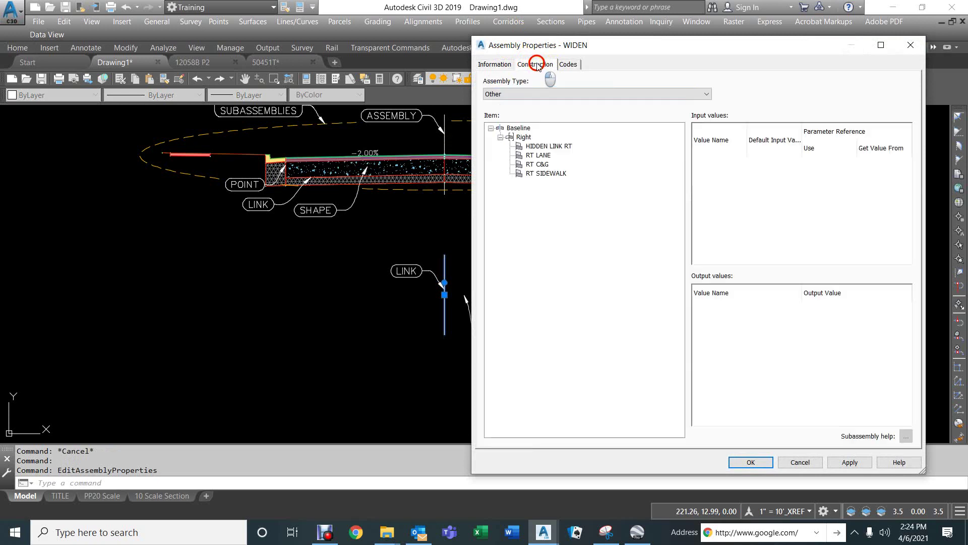
left_click(535, 146)
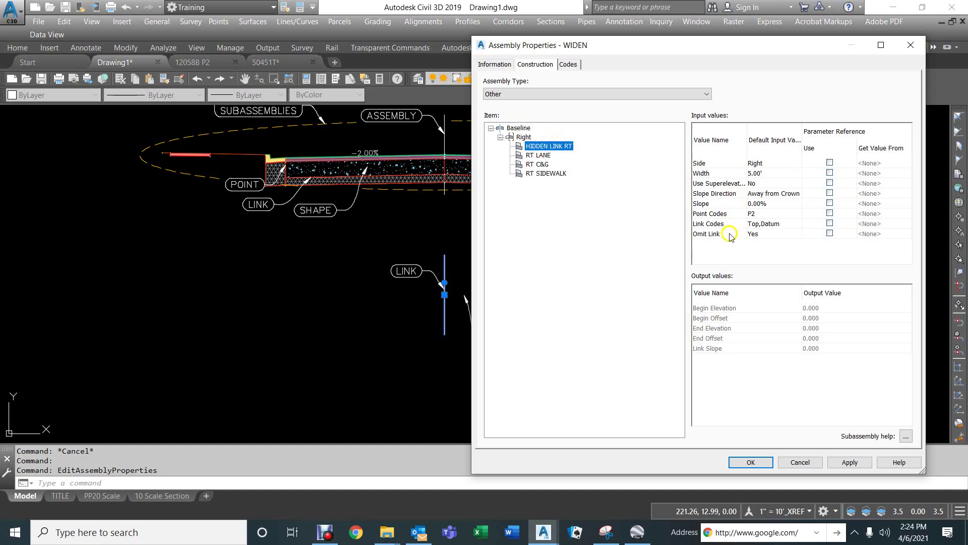
left_click(759, 234)
left_click(756, 234)
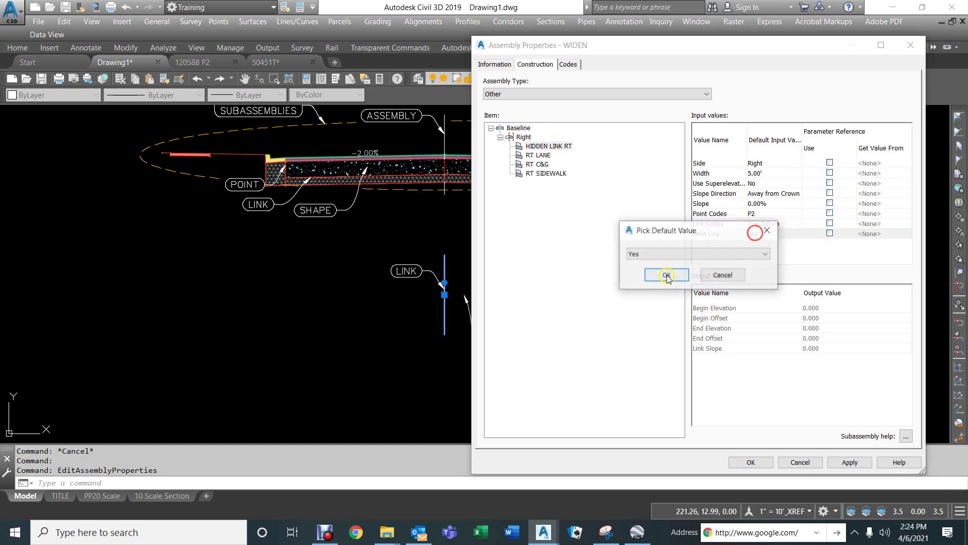
left_click(665, 255)
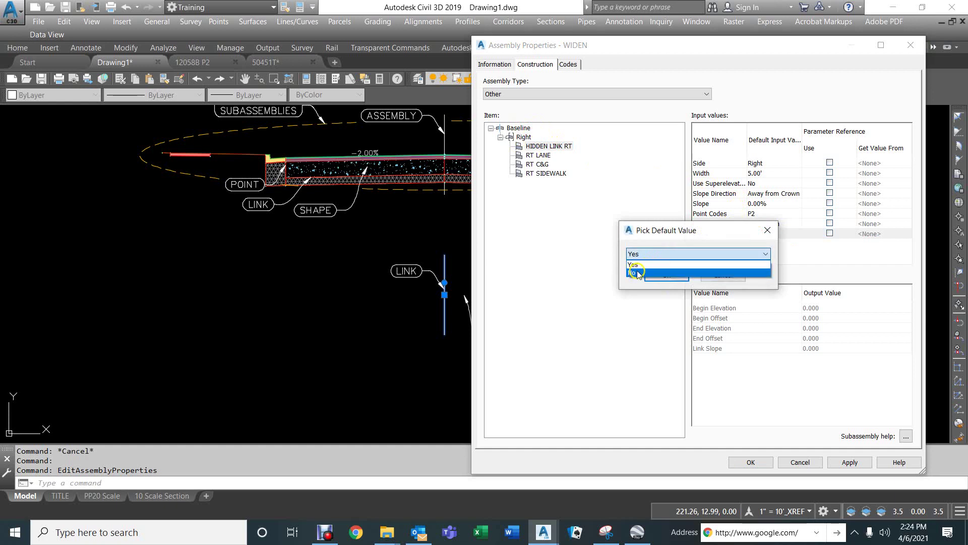
left_click(637, 273)
left_click(668, 276)
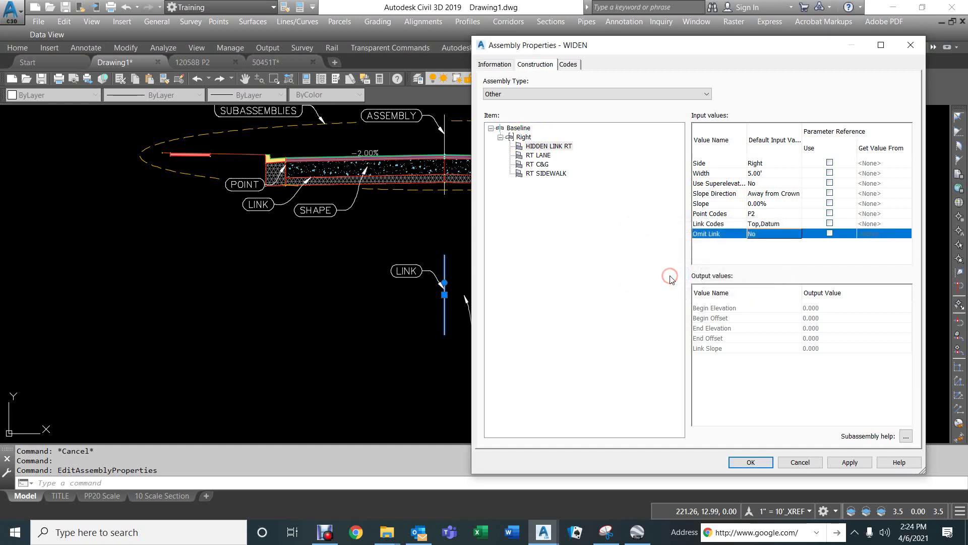
left_click(734, 383)
left_click(751, 462)
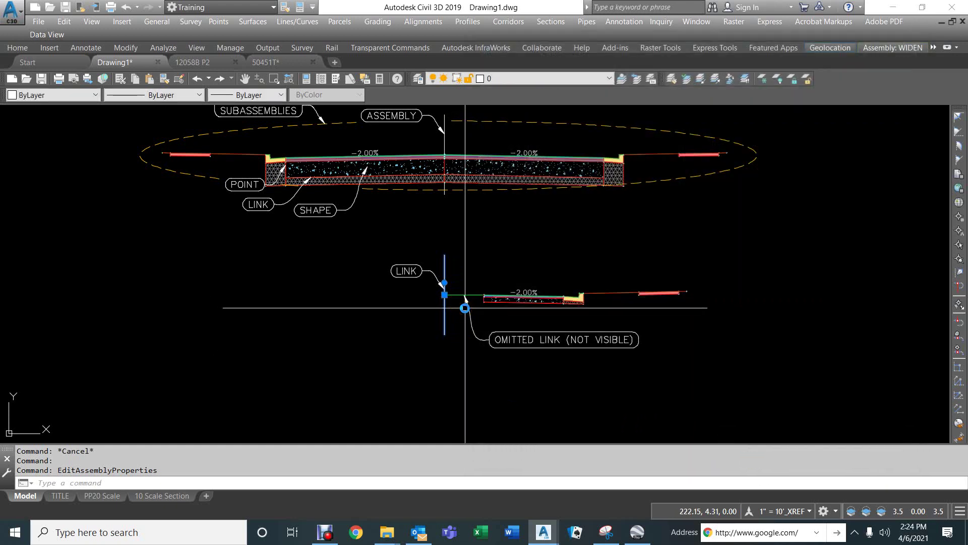
left_click(458, 295)
mouse_move(458, 295)
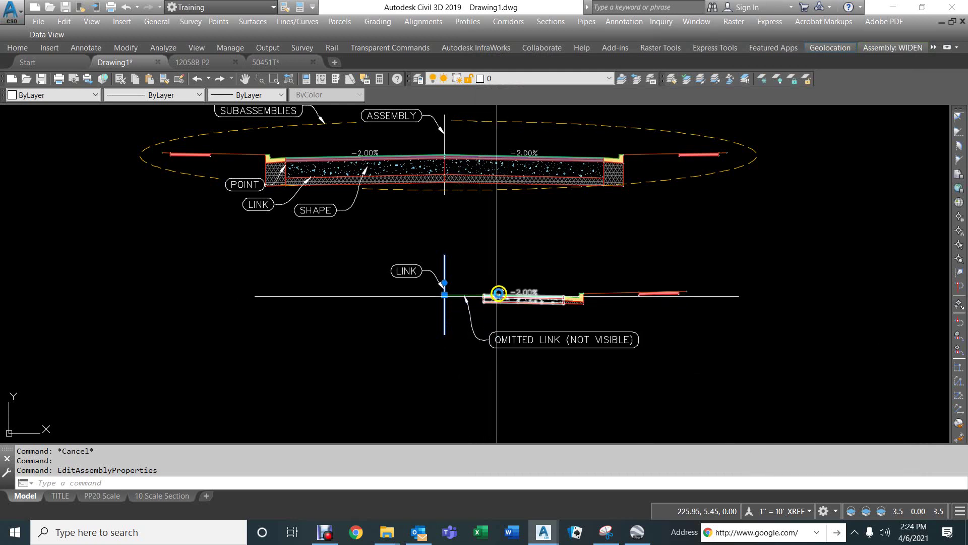
key("Escape")
key("Escape")
key("Escape")
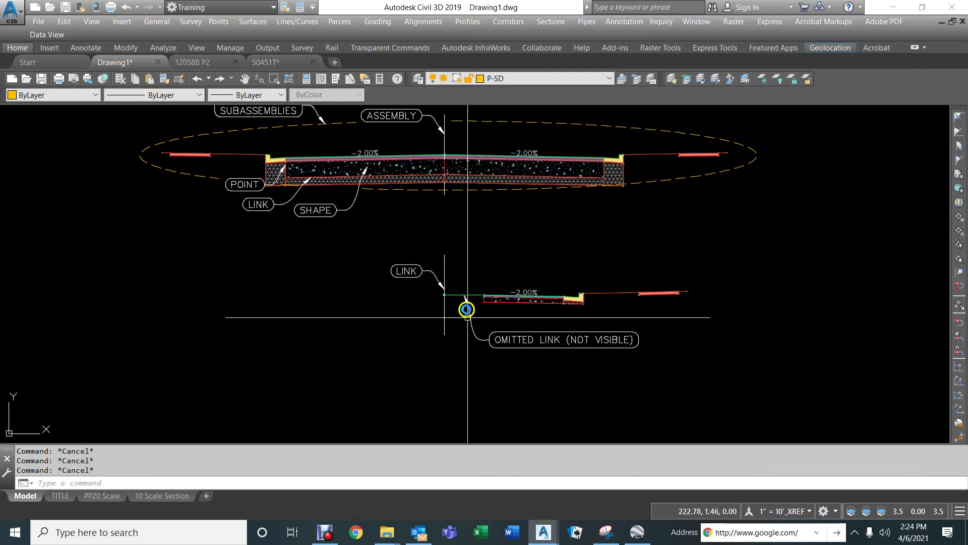
mouse_move(444, 313)
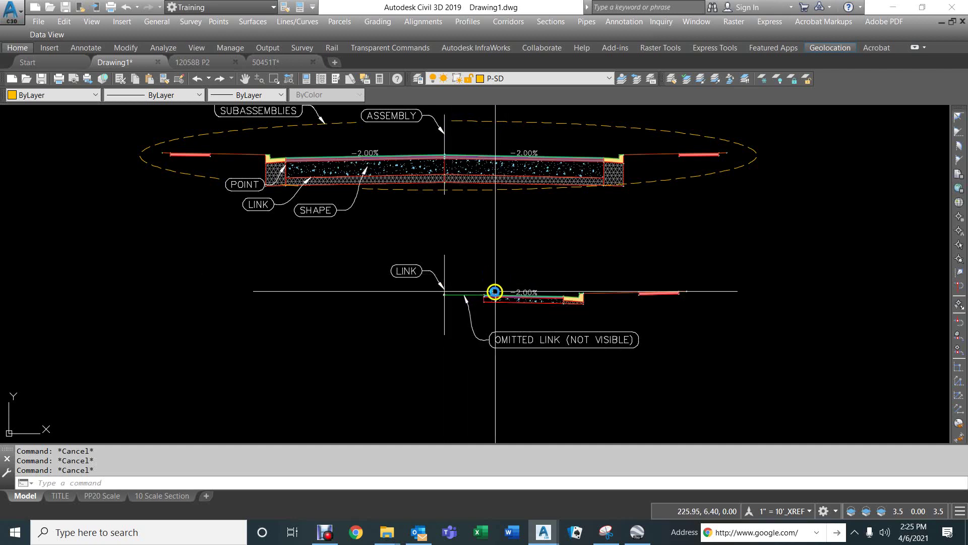
scroll(479, 292, "up", 5)
scroll(482, 292, "up", 2)
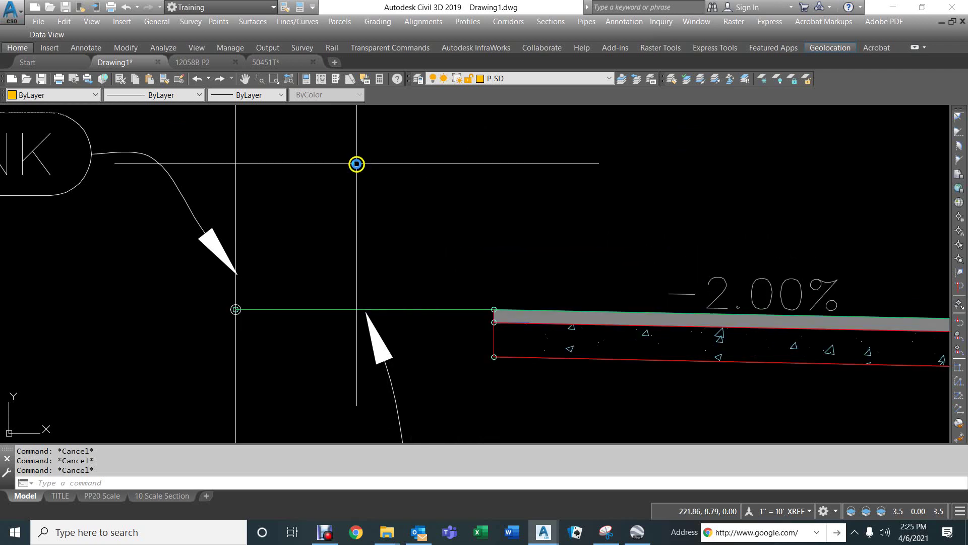
scroll(357, 163, "down", 2)
scroll(452, 234, "up", 2)
scroll(353, 169, "down", 2)
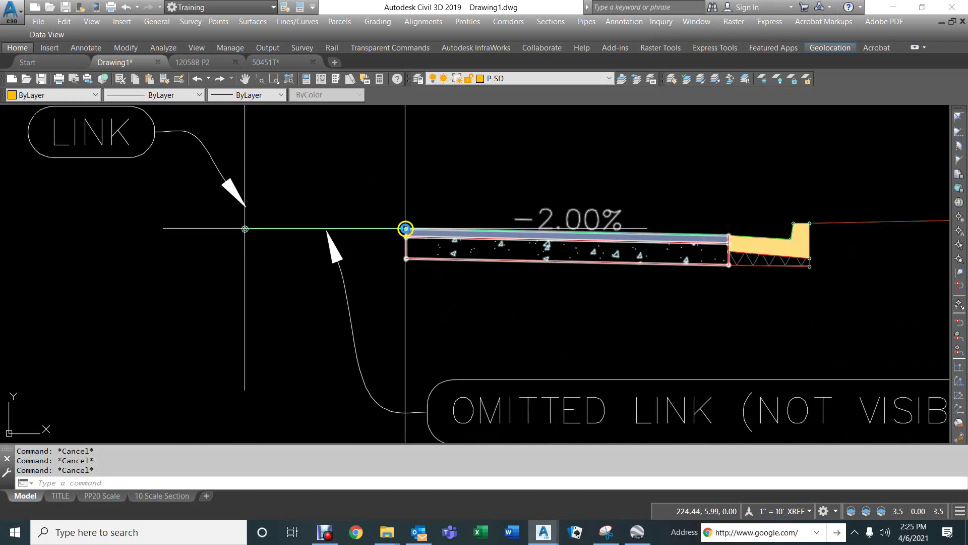
mouse_move(406, 229)
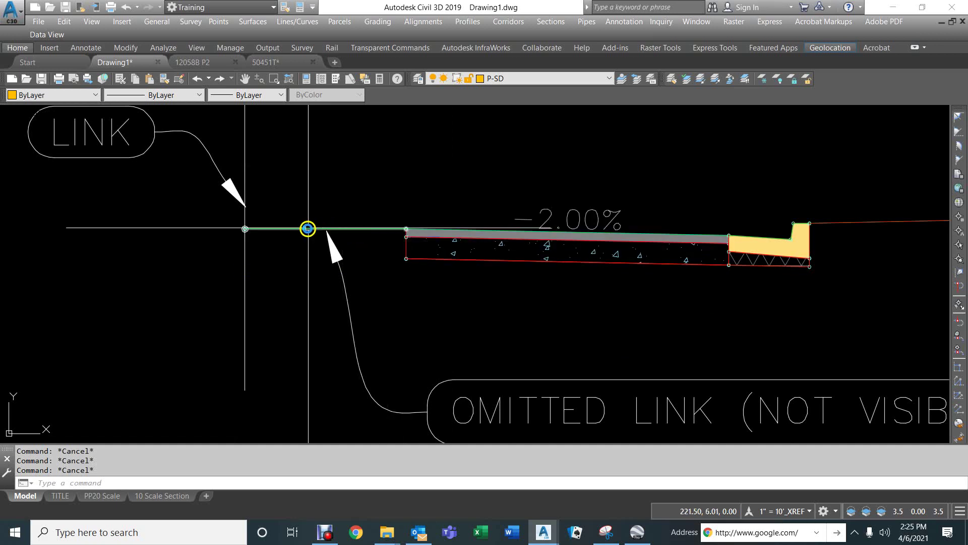
left_click(305, 229)
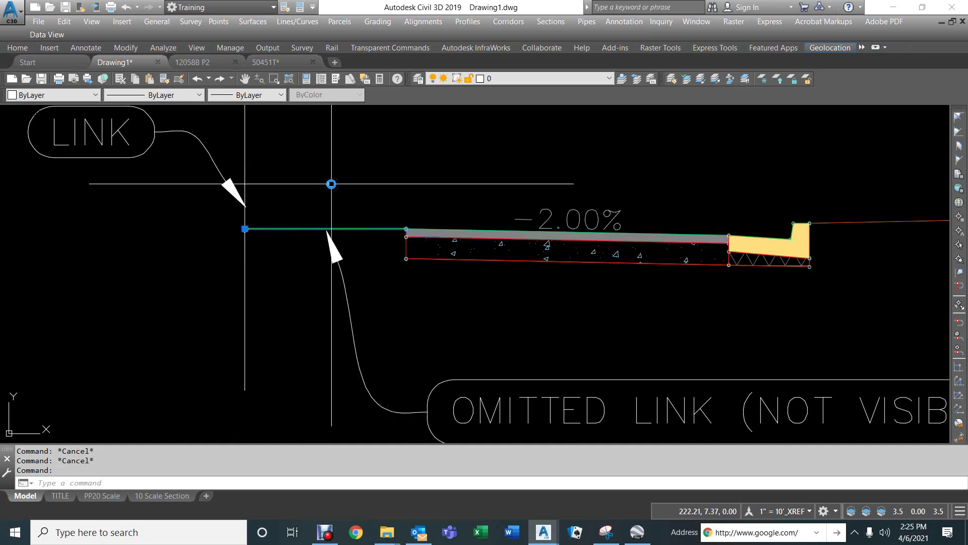
key("Escape")
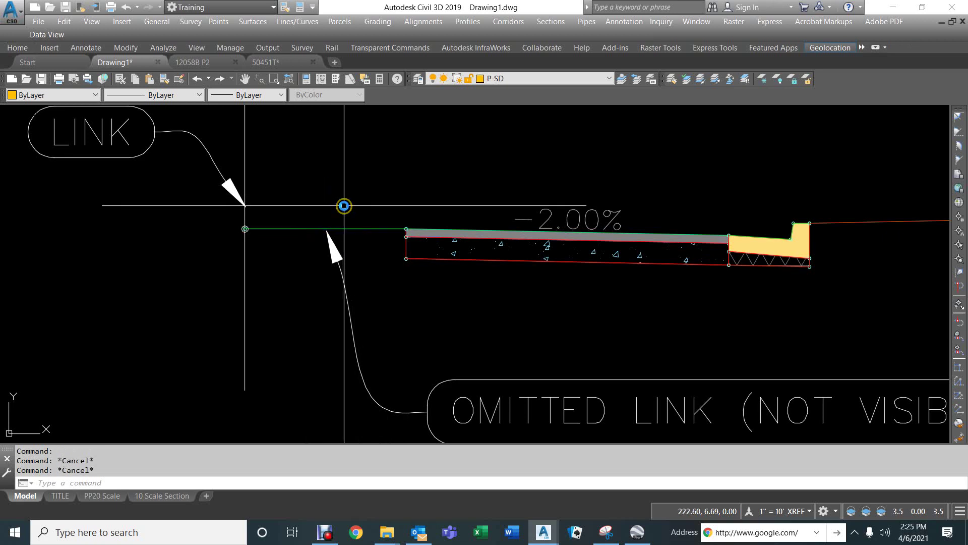
scroll(346, 206, "down", 4)
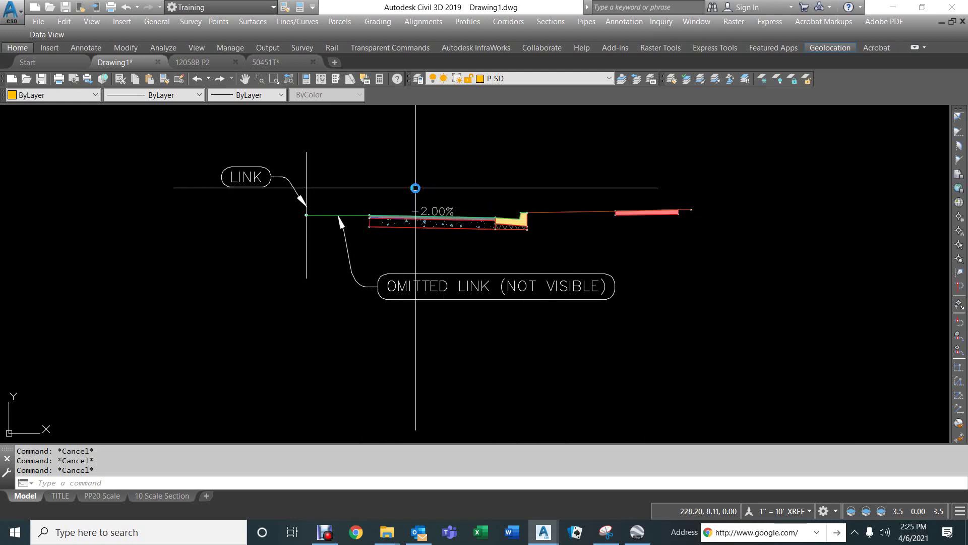
scroll(416, 188, "down", 6)
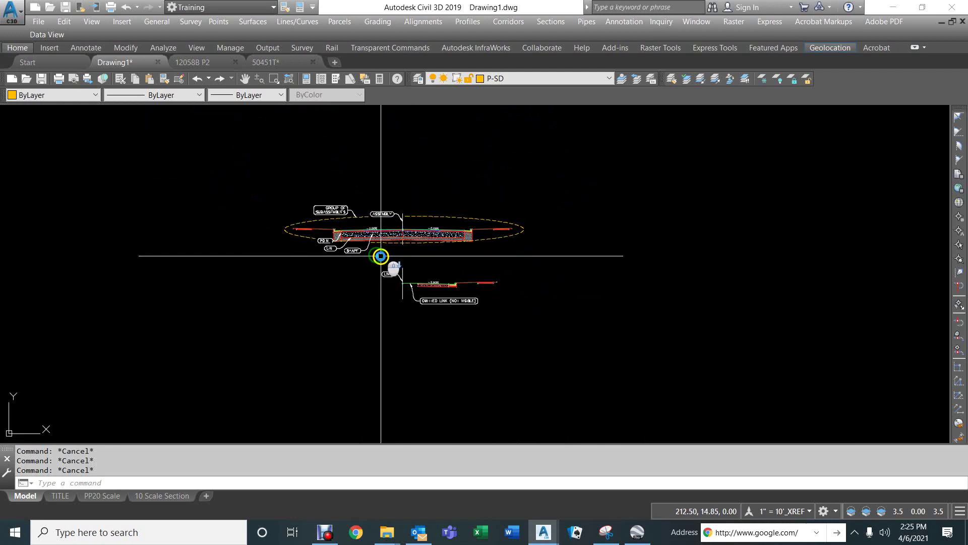
Set HIDDEN LINK RT's Omit Link back to Yes in its Subassembly Properties parameters
scroll(381, 256, "up", 2)
scroll(401, 272, "up", 2)
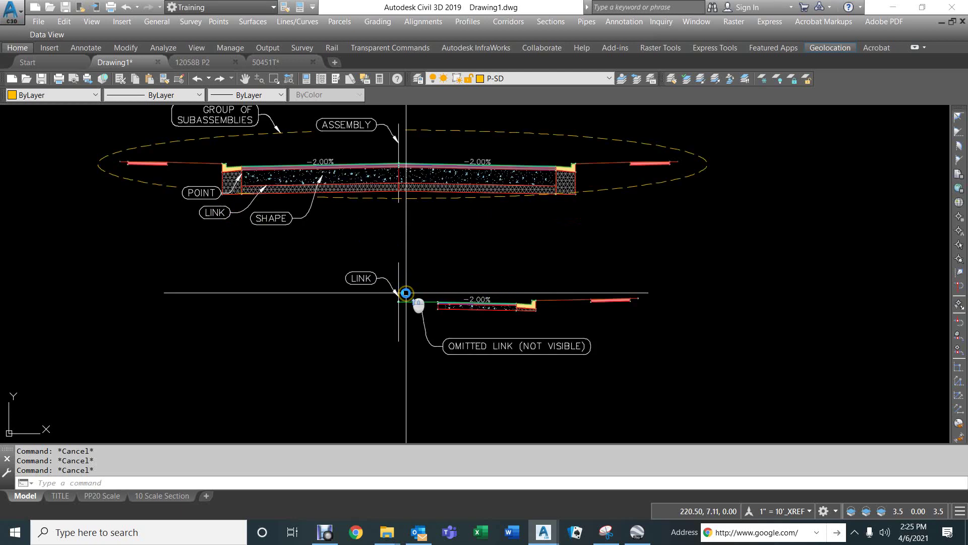
left_click(397, 262)
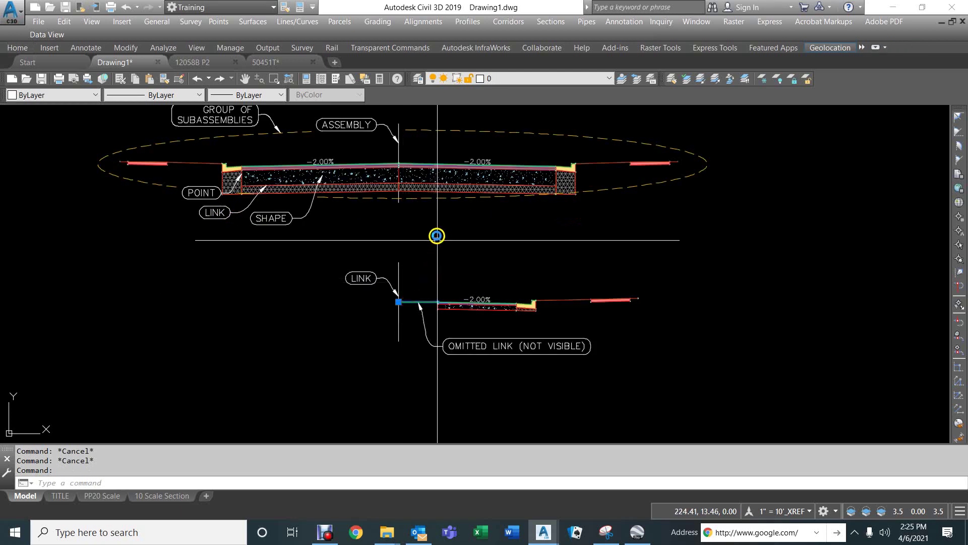
right_click(437, 232)
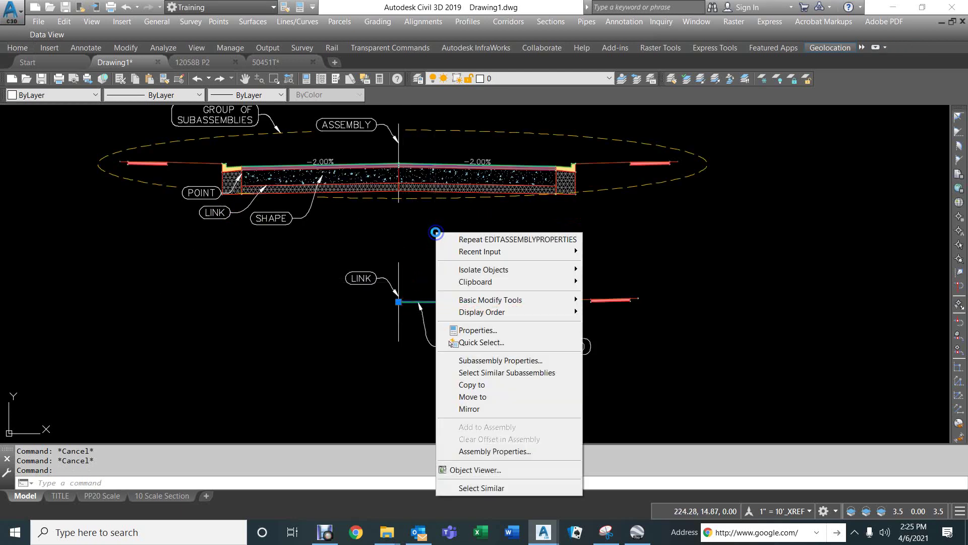
left_click(478, 360)
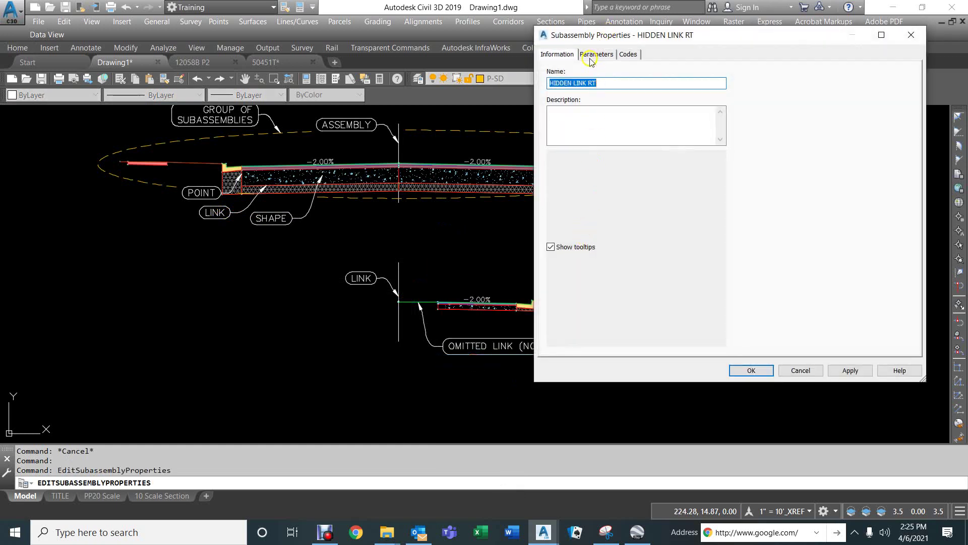
left_click(591, 59)
double_click(678, 172)
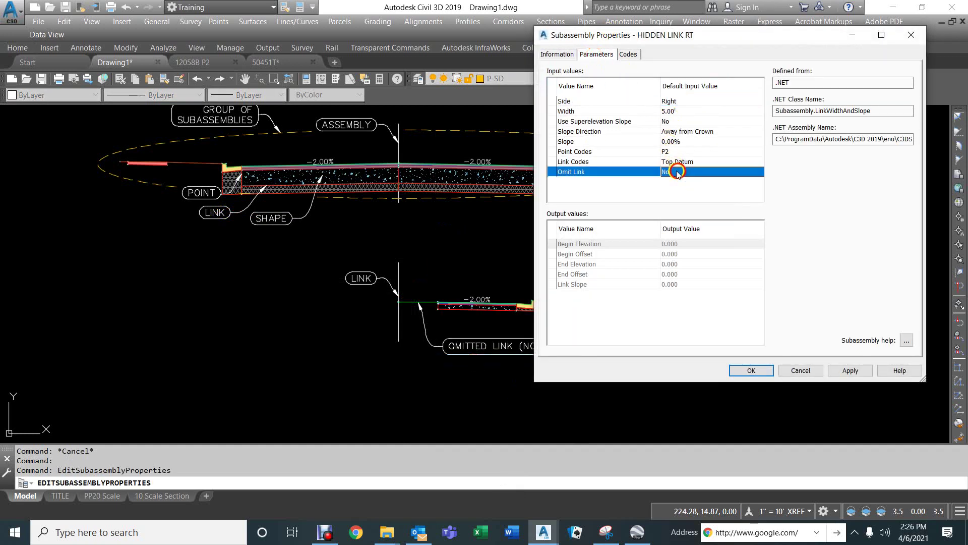
left_click(676, 203)
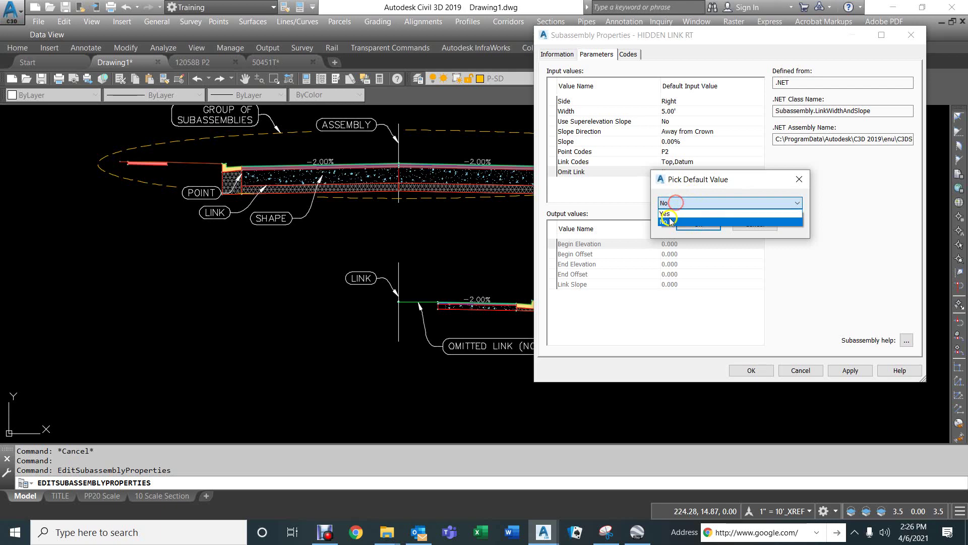
left_click(670, 208)
left_click(696, 223)
left_click(754, 373)
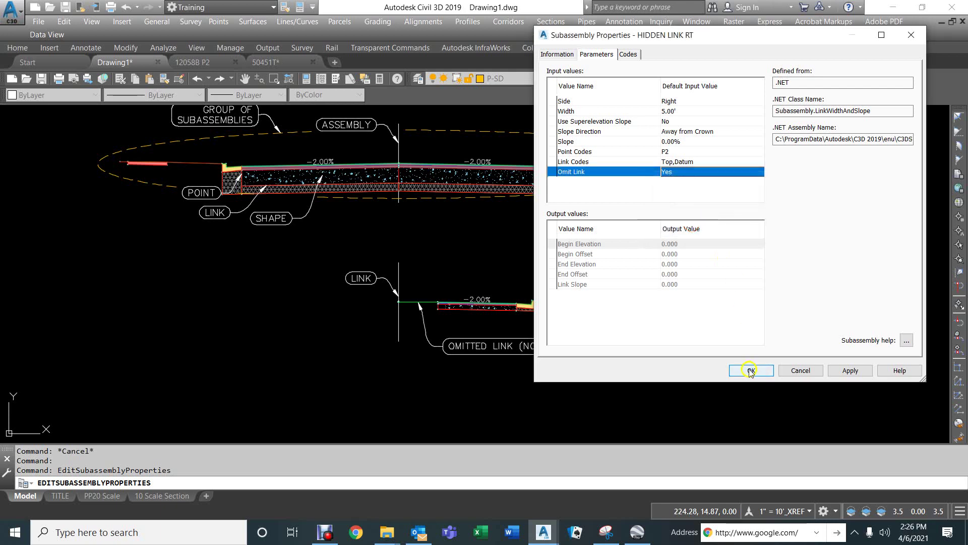